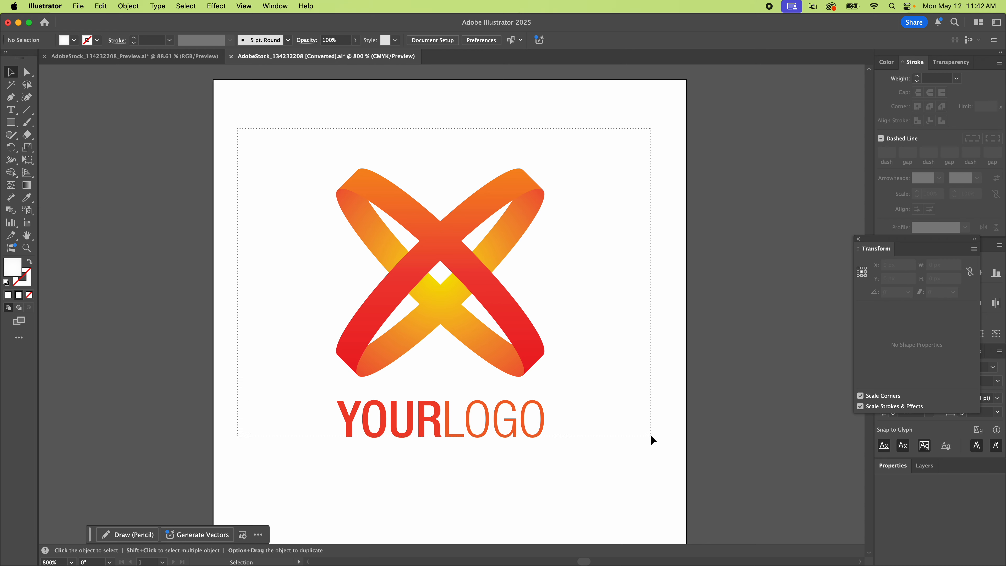
# Reposition the whole logo group closer to the horizontal centre of the white artboard
pyautogui.moveTo(500, 305); pyautogui.dragTo(529, 303)
pyautogui.click(556, 387)
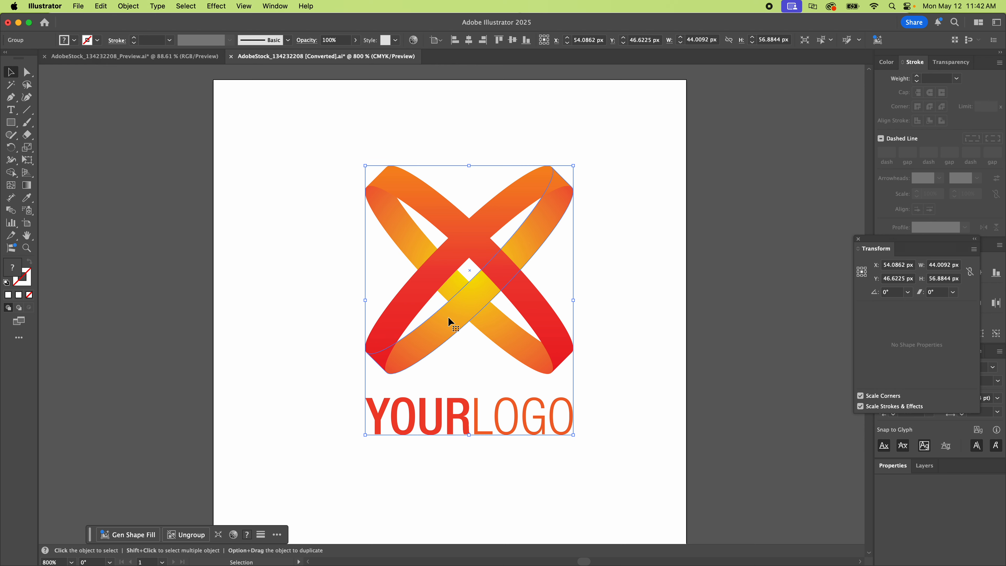
pyautogui.click(661, 243)
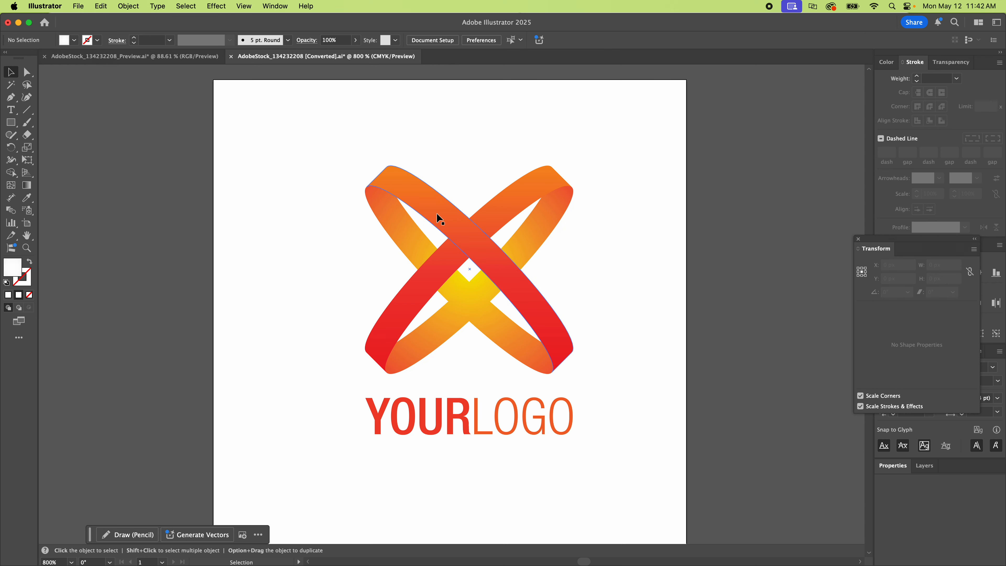
pyautogui.click(479, 235)
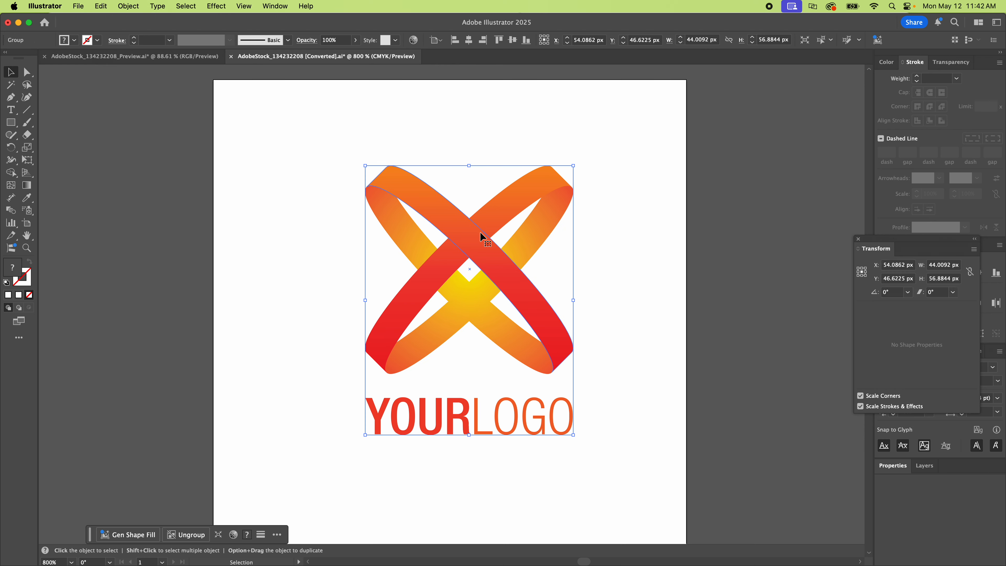
pyautogui.moveTo(479, 238)
pyautogui.mouseDown()
pyautogui.moveTo(493, 276)
pyautogui.moveTo(465, 235)
pyautogui.mouseUp()
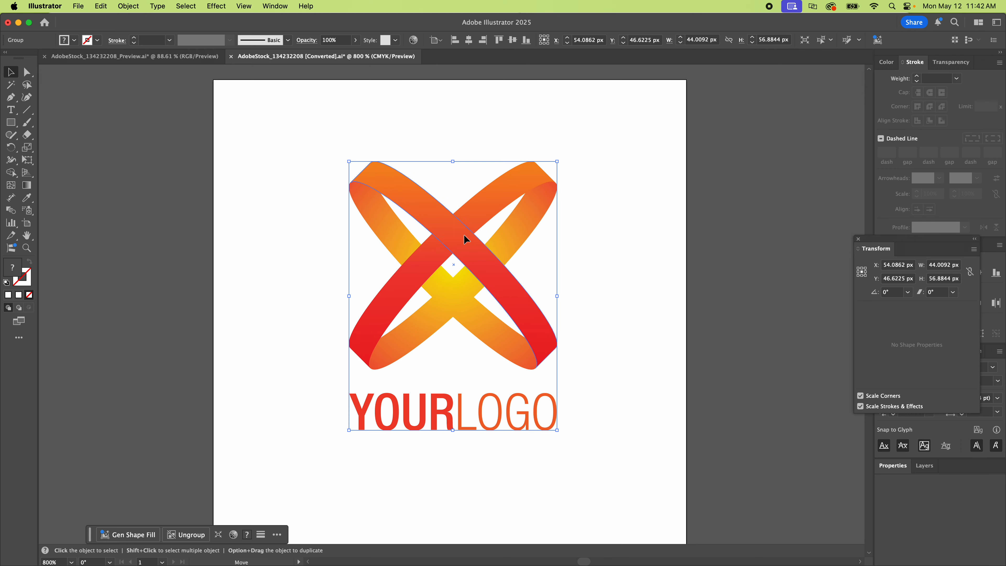
# Start saving a new version of the logo document, removing the [Converted] suffix so the file name is AdobeStock_134232208.ai
pyautogui.click(79, 6)
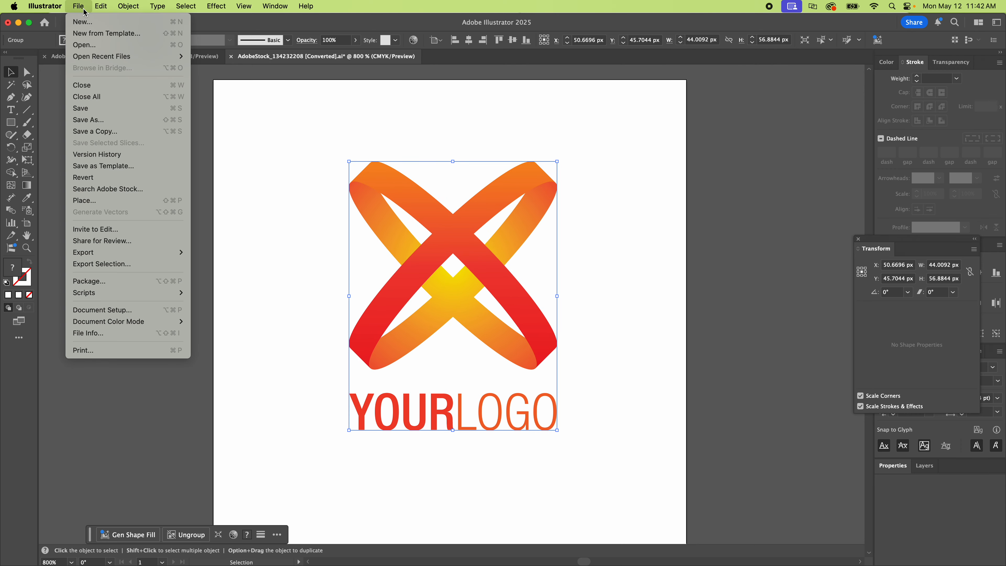
pyautogui.click(102, 125)
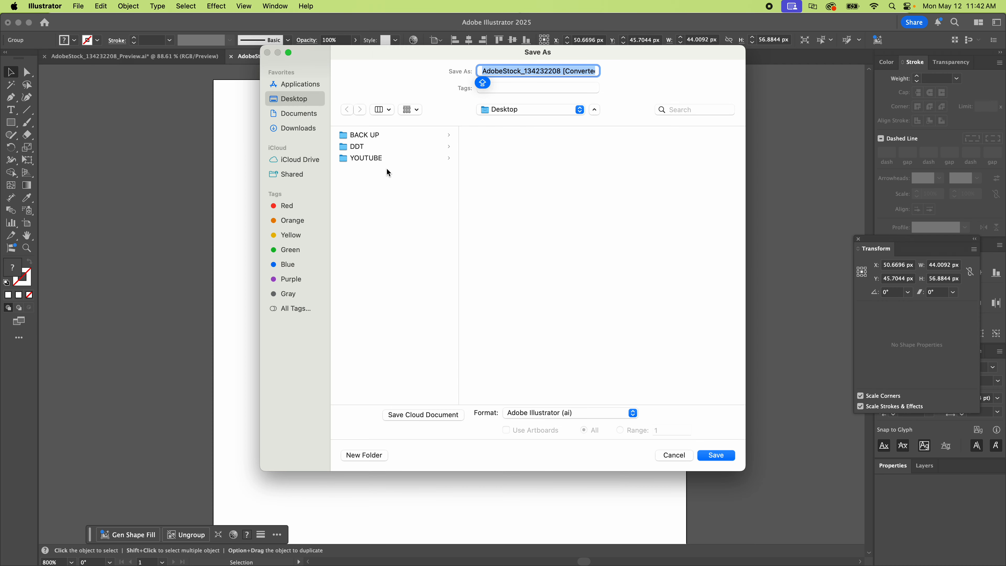
pyautogui.click(581, 71)
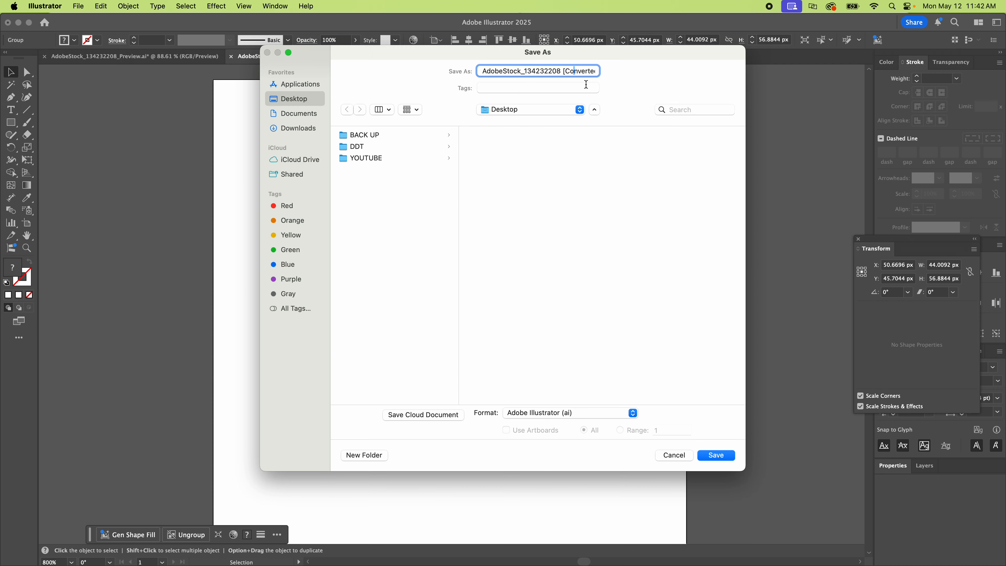
pyautogui.press('Right')
pyautogui.press('Right')
pyautogui.press('Right')
pyautogui.press('Right')
pyautogui.press('Right')
pyautogui.press('Right')
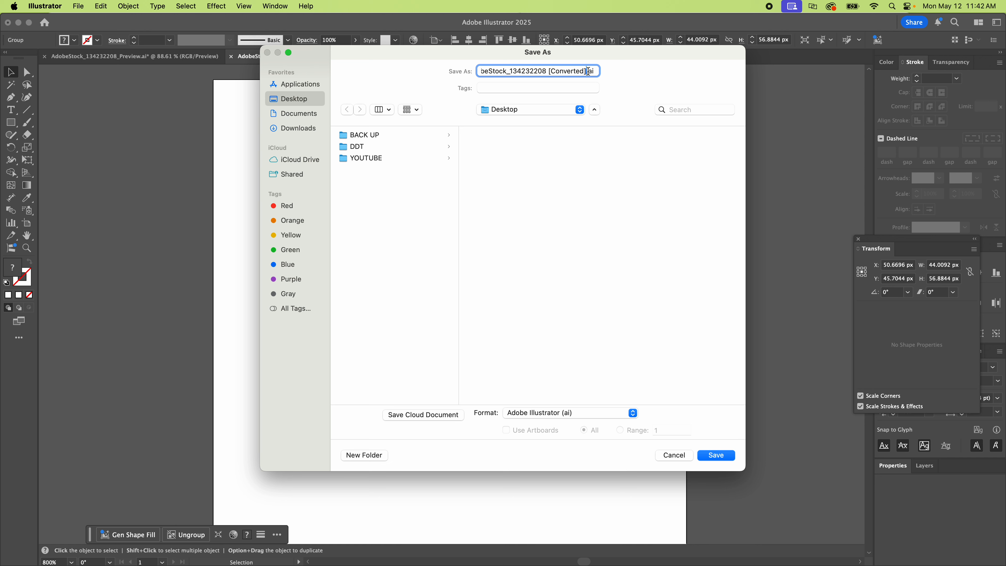
pyautogui.press('BackSpace')
pyautogui.press('BackSpace')
pyautogui.press('BackSpace')
pyautogui.press('BackSpace')
pyautogui.press('BackSpace')
pyautogui.press('BackSpace')
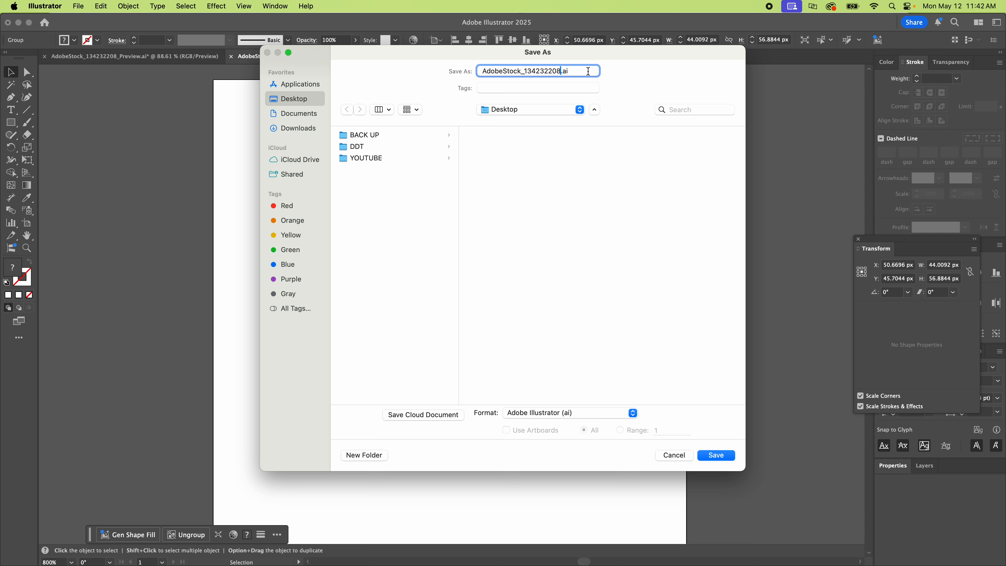
# Save the file to the Desktop in Adobe Illustrator format, accepting the Illustrator 2020 version and default options
pyautogui.press('capslock')
pyautogui.press('Return')
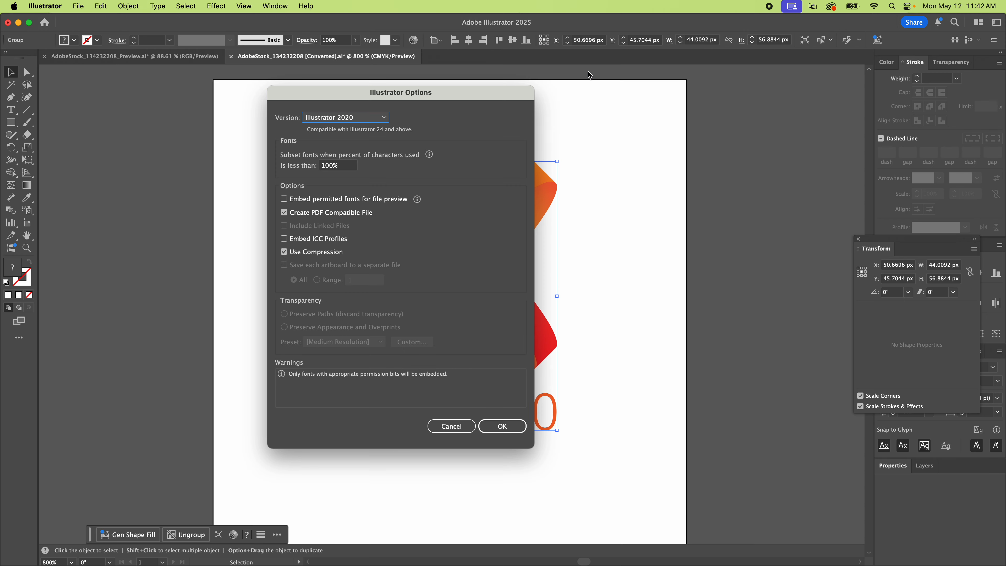
pyautogui.click(502, 426)
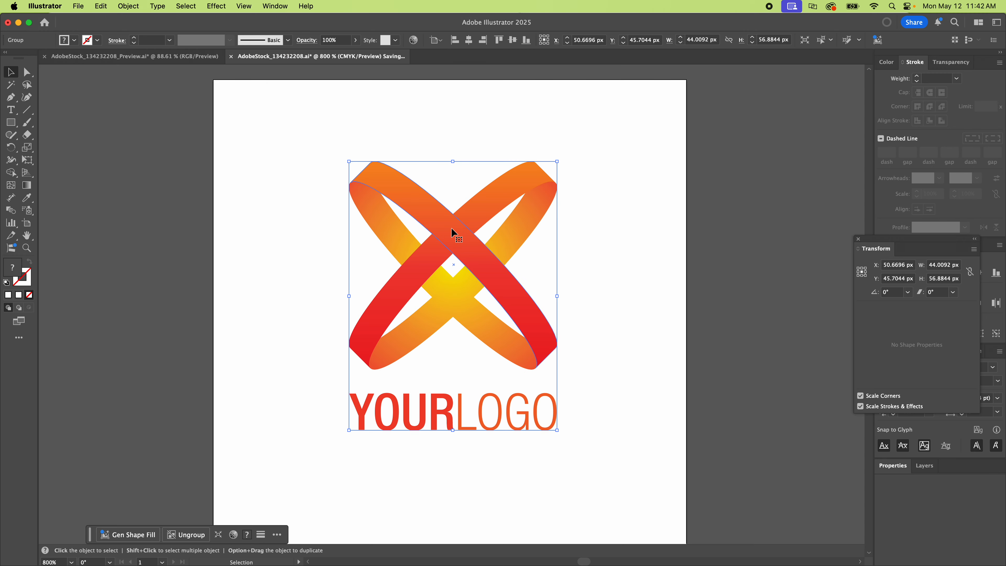
# Save the logo document to the Desktop as AdobeStock_134232208.pdf in Adobe PDF format, using the [Illustrator Default] preset
pyautogui.click(343, 134)
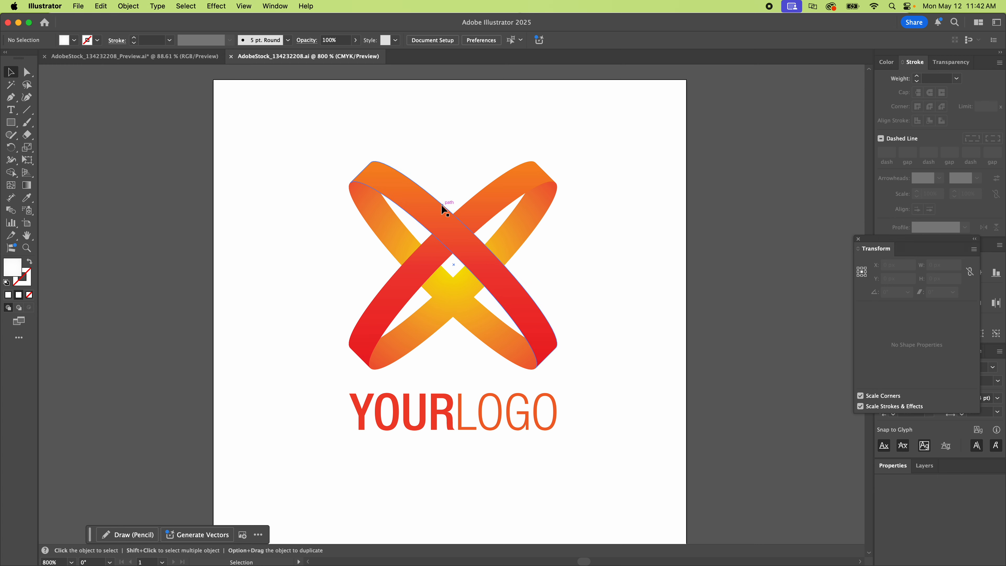
pyautogui.click(456, 243)
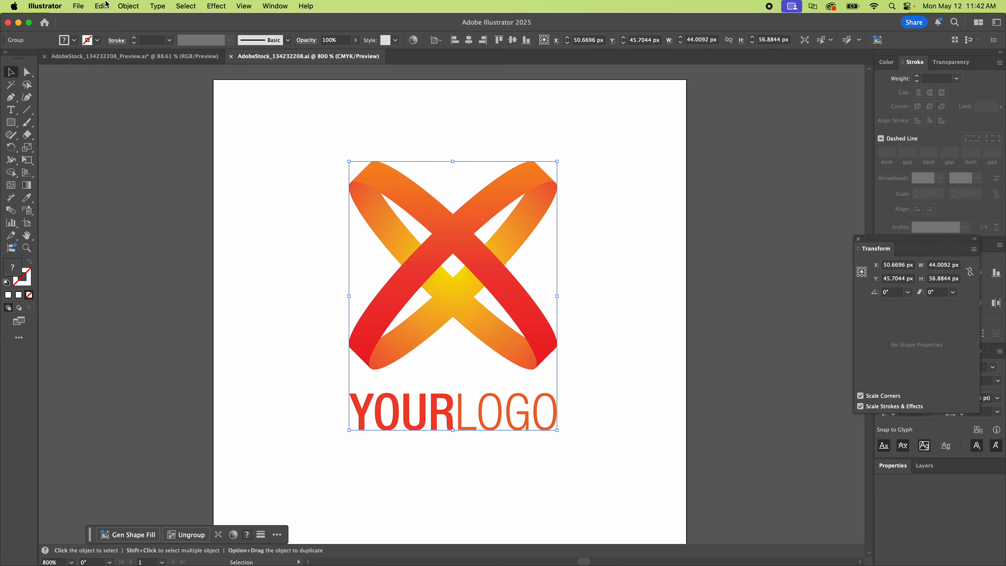
pyautogui.click(77, 6)
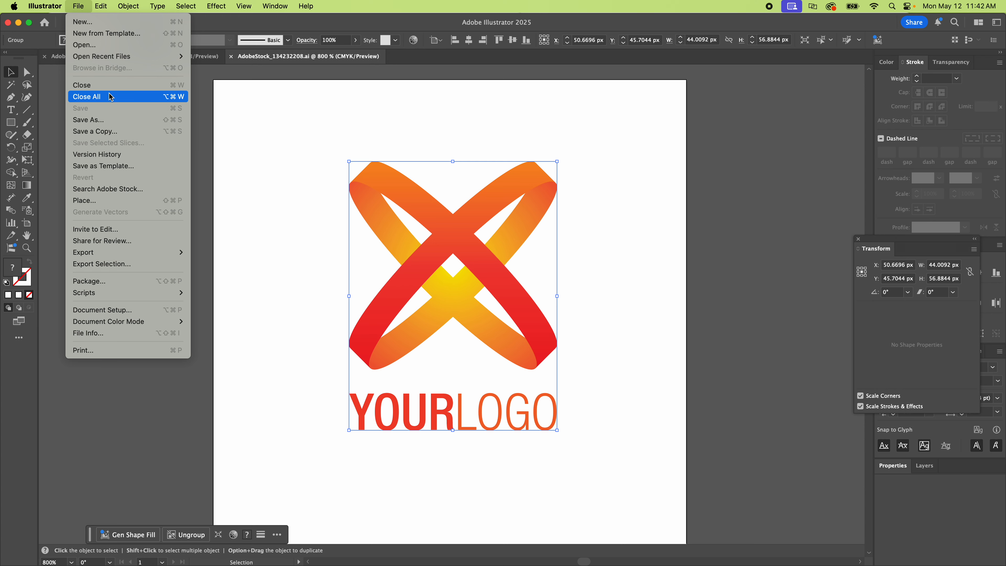
pyautogui.click(101, 123)
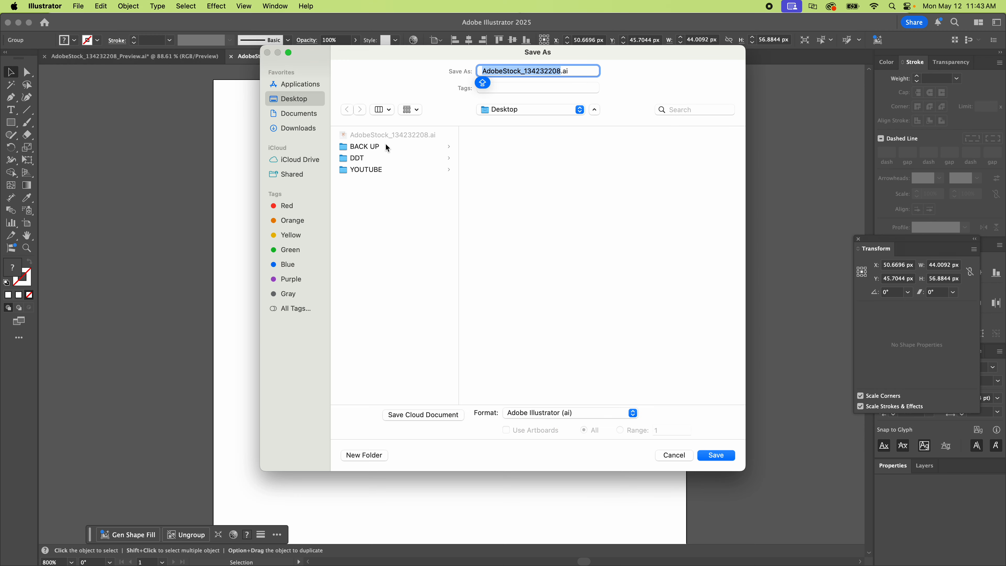
pyautogui.click(554, 412)
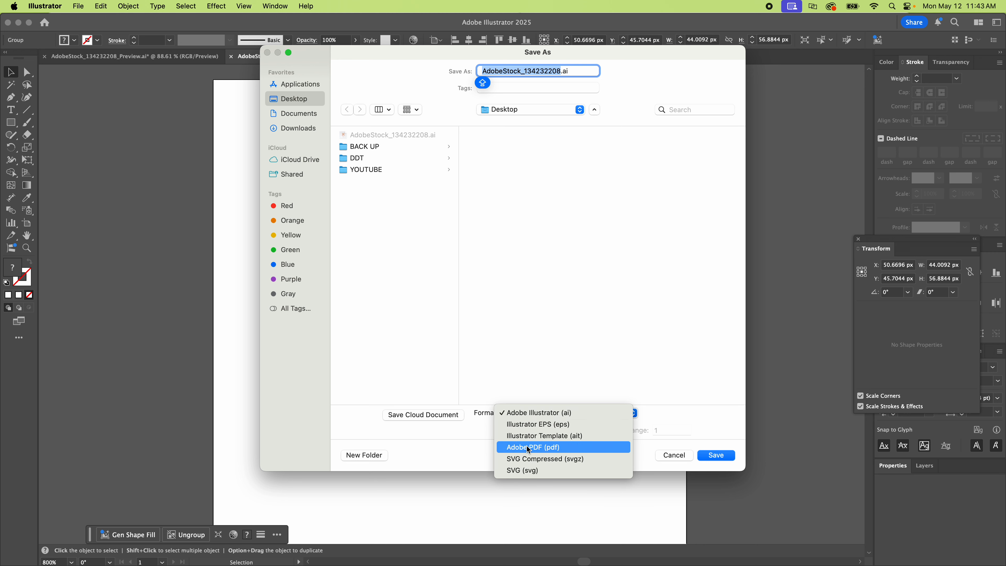
pyautogui.click(558, 448)
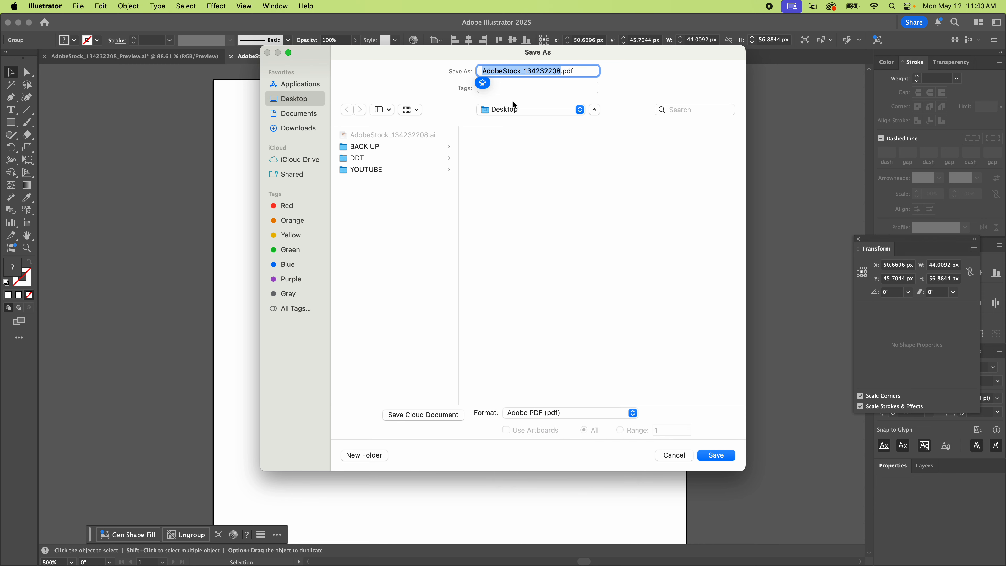
pyautogui.click(716, 455)
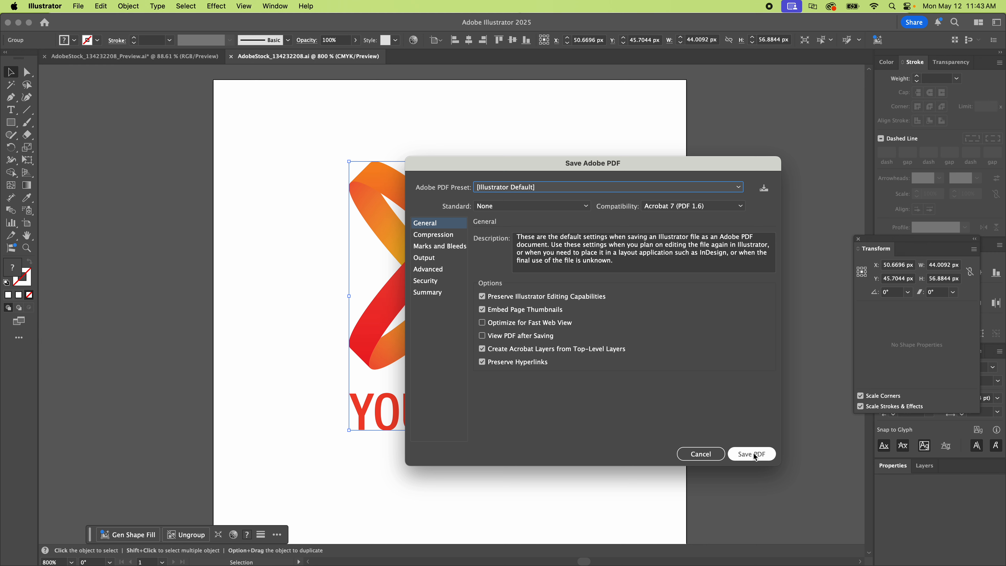
pyautogui.click(754, 456)
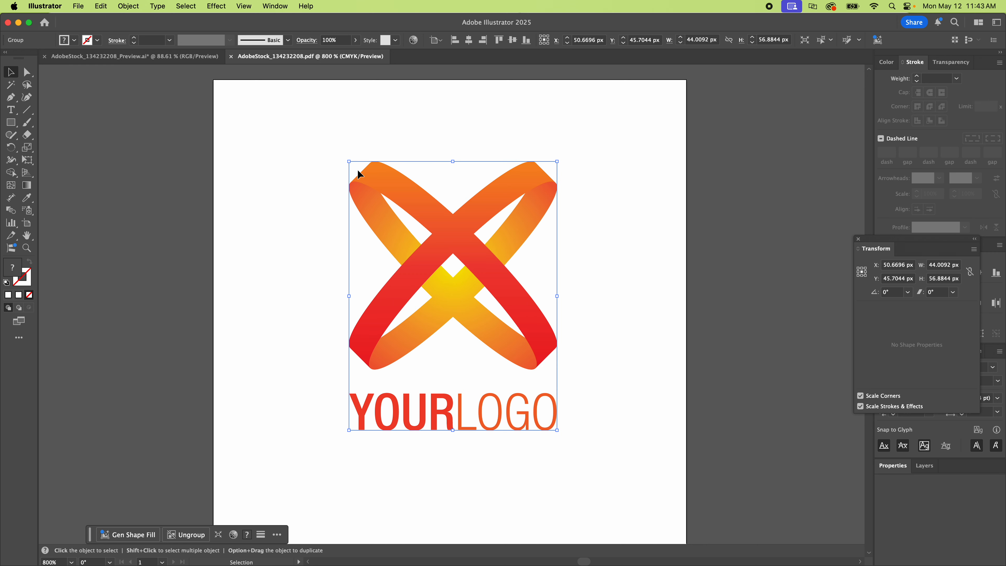
pyautogui.click(277, 163)
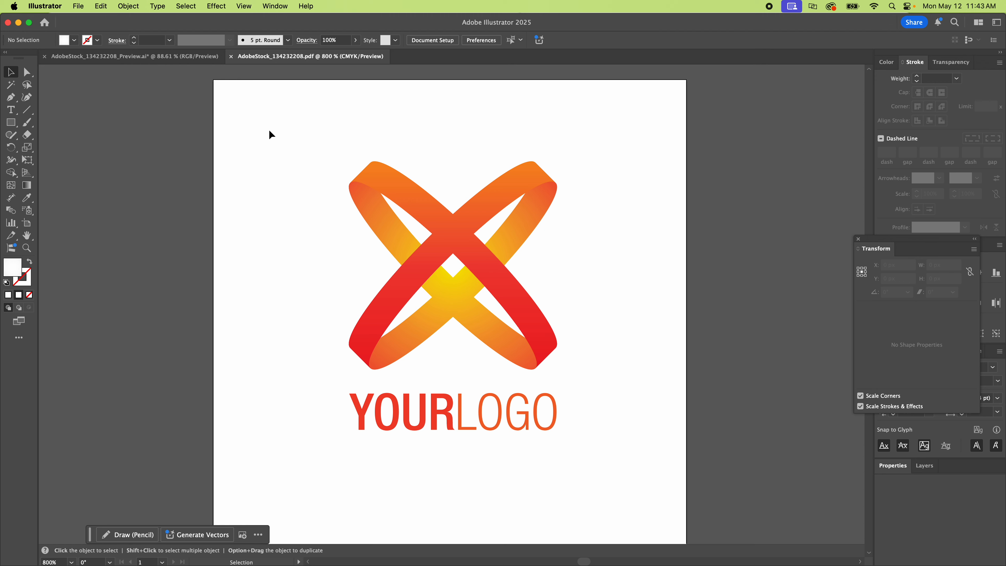
pyautogui.moveTo(295, 150); pyautogui.dragTo(627, 448)
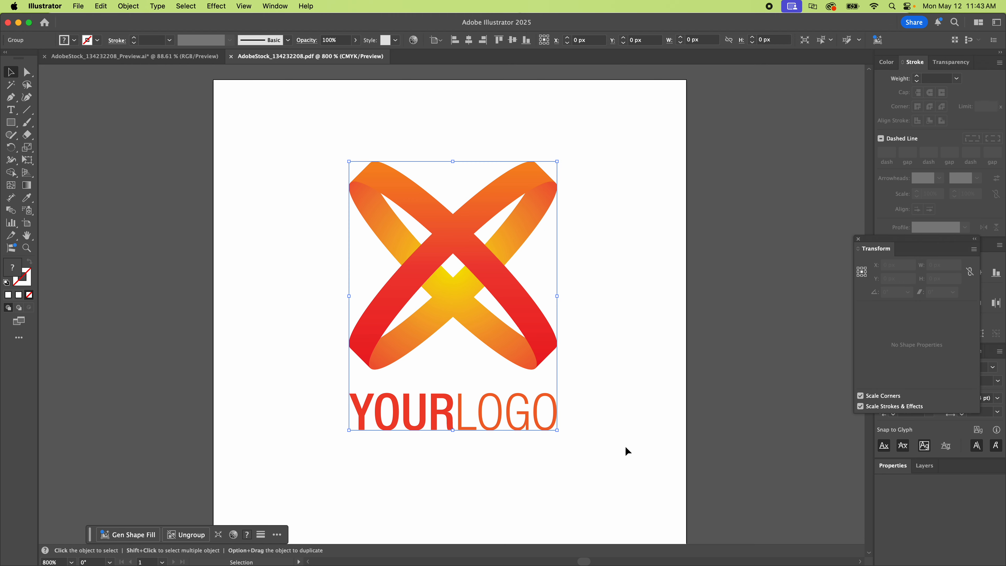
pyautogui.click(606, 282)
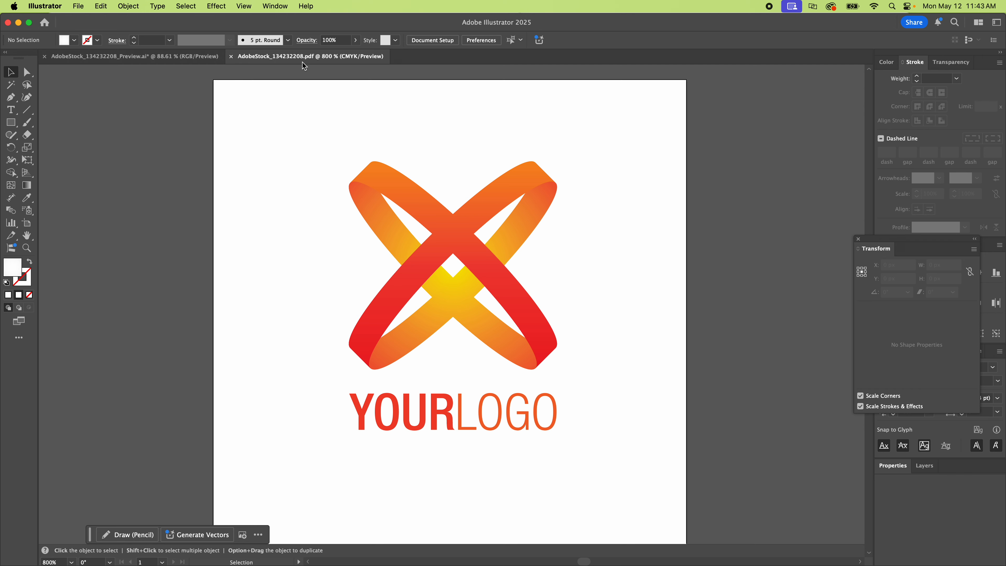
pyautogui.click(162, 60)
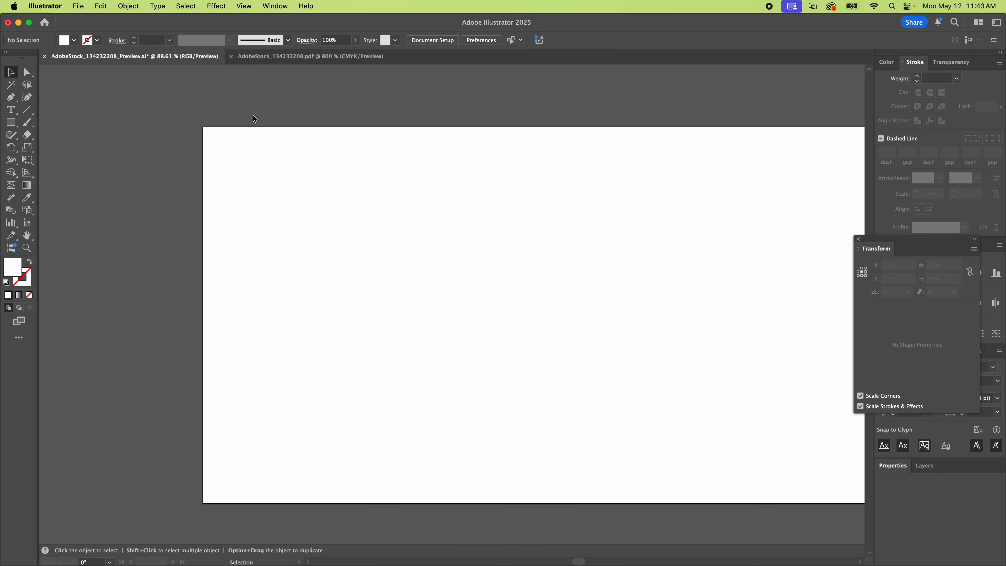
pyautogui.click(317, 57)
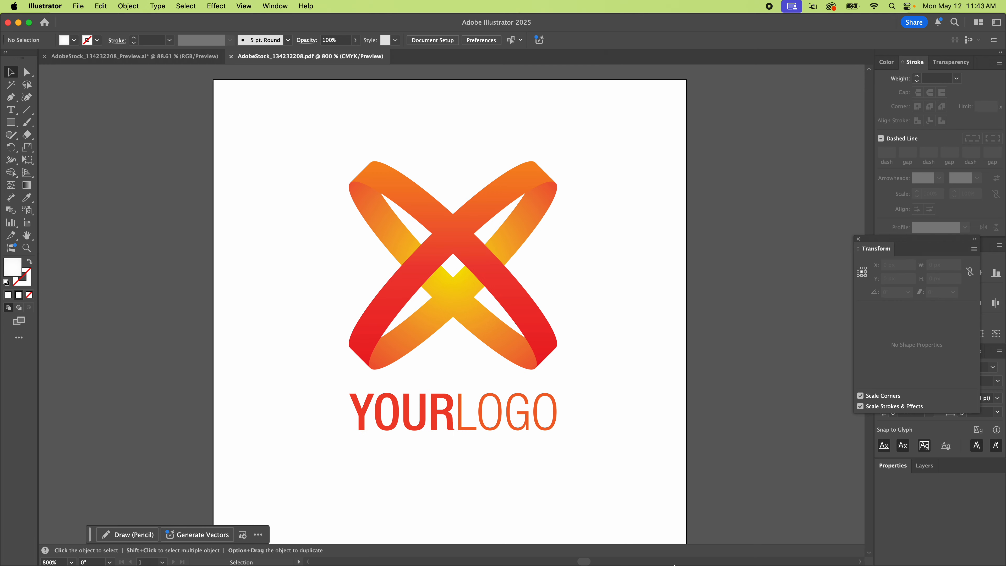
# Switch to Photoshop and turn on the white Background layer behind the logo in Untitled-2
pyautogui.moveTo(673, 564)
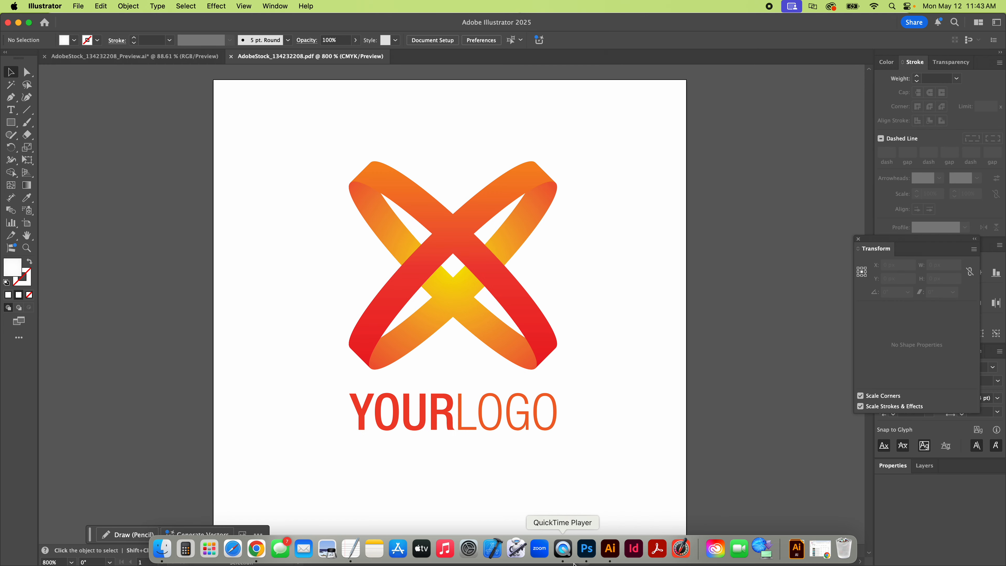
pyautogui.click(588, 559)
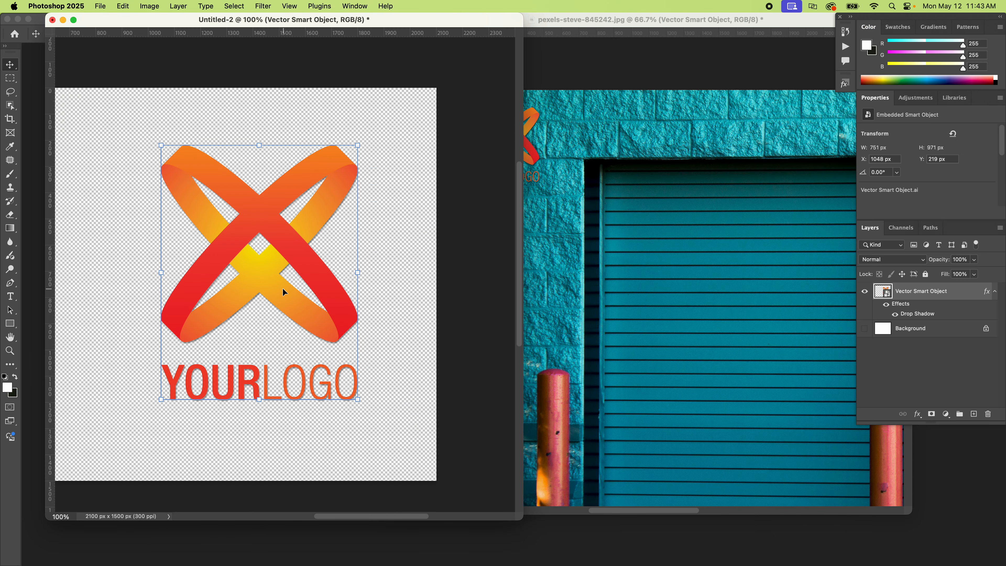
pyautogui.hscroll(-5, 288, 213)
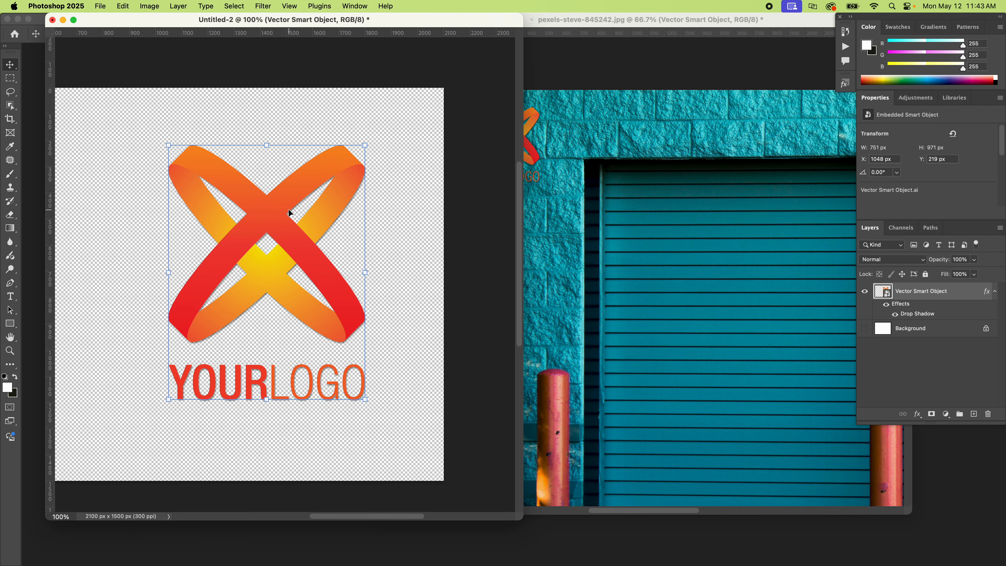
pyautogui.hscroll(1, 288, 210)
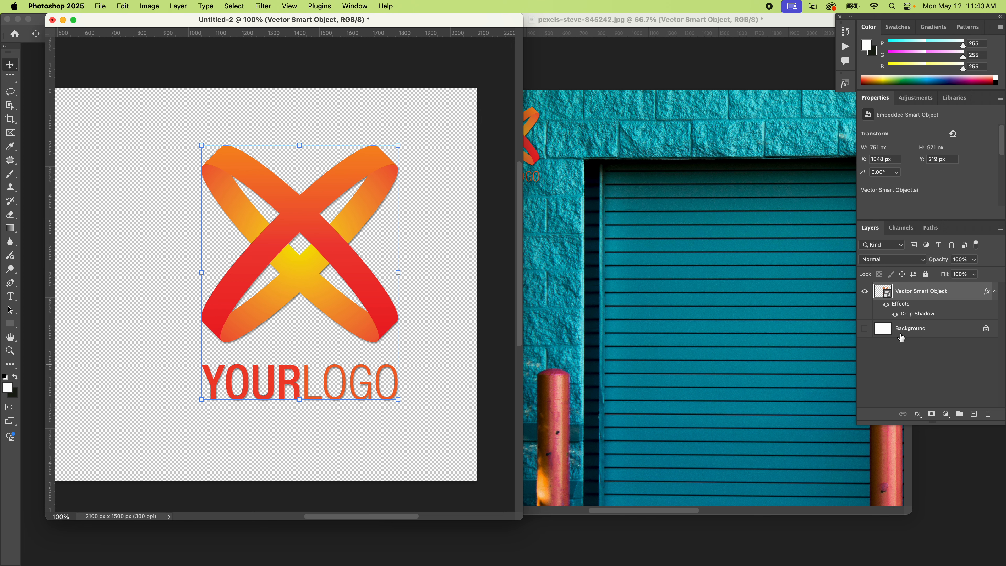
pyautogui.click(865, 329)
pyautogui.click(892, 332)
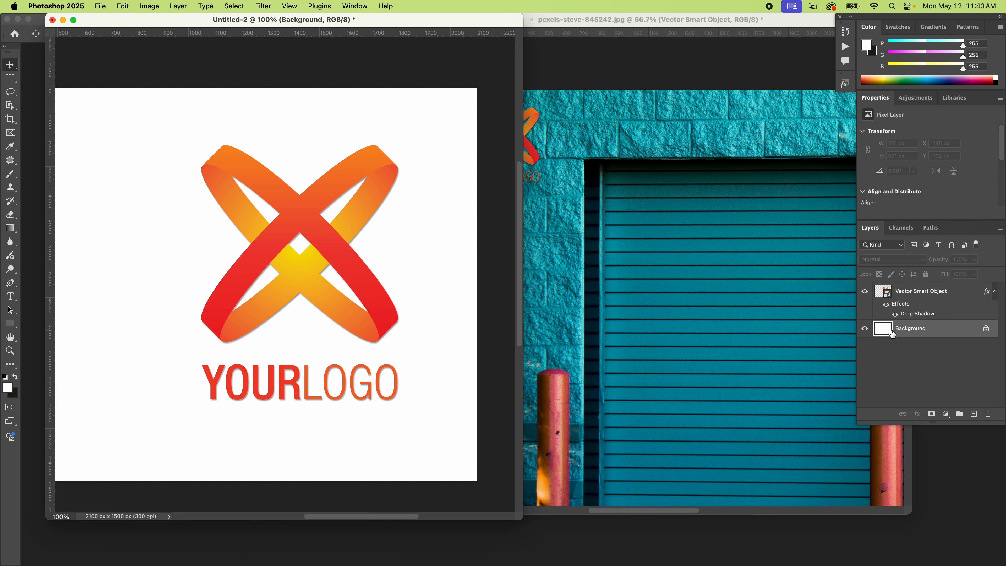
# Hide the Vector Smart Object layer to view the white Background alone, and show the logo again
pyautogui.click(865, 292)
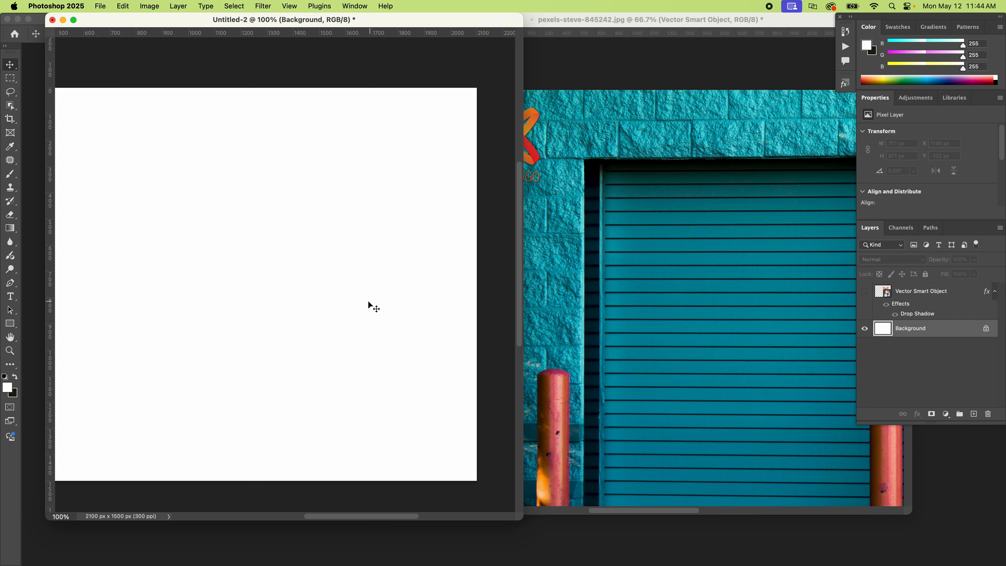
pyautogui.hscroll(-3, 368, 305)
pyautogui.click(864, 291)
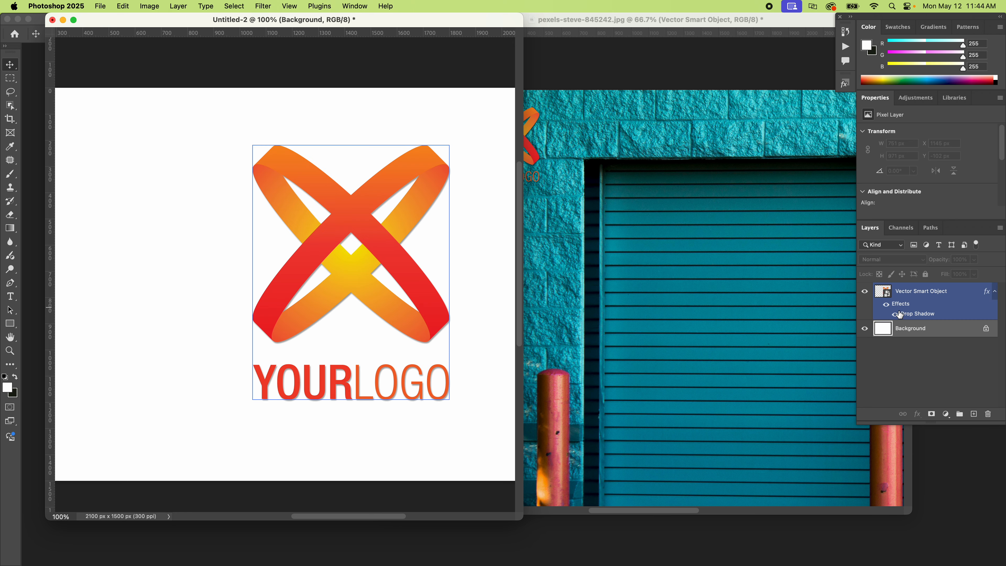
# Preview the logo on its white background as a maximum-quality JPEG in Save for Web (Legacy), and close it without saving
pyautogui.click(947, 293)
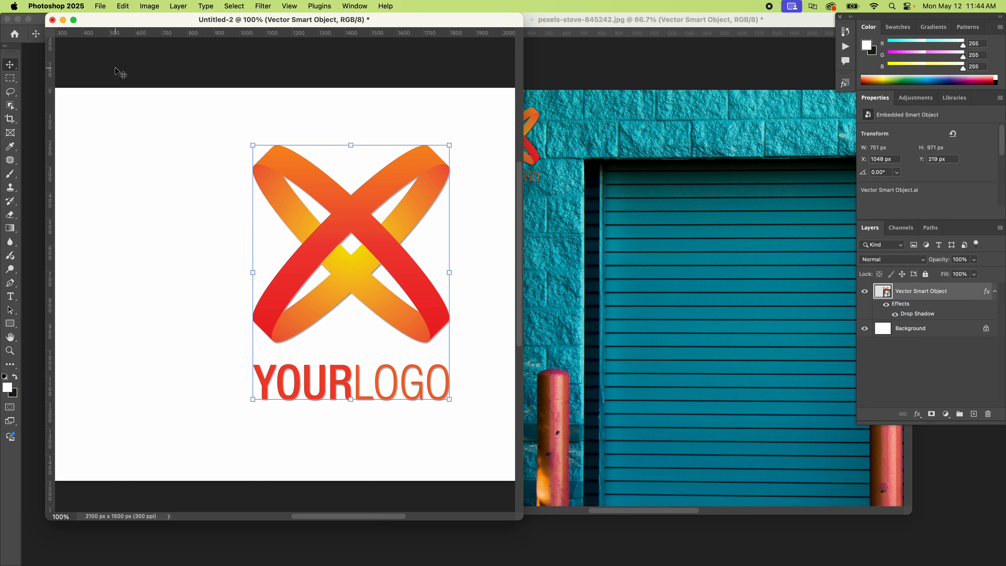
pyautogui.click(101, 5)
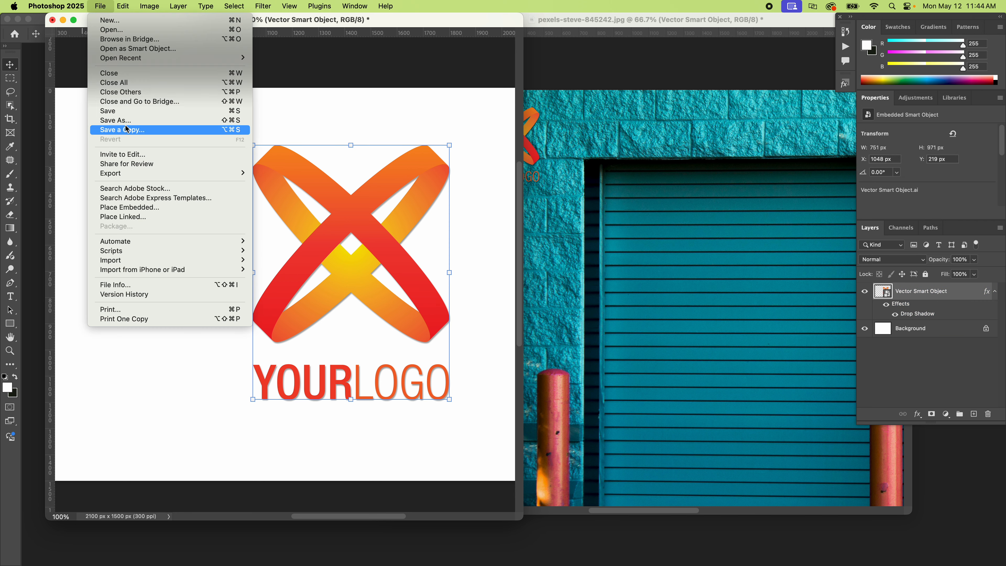
pyautogui.moveTo(130, 175)
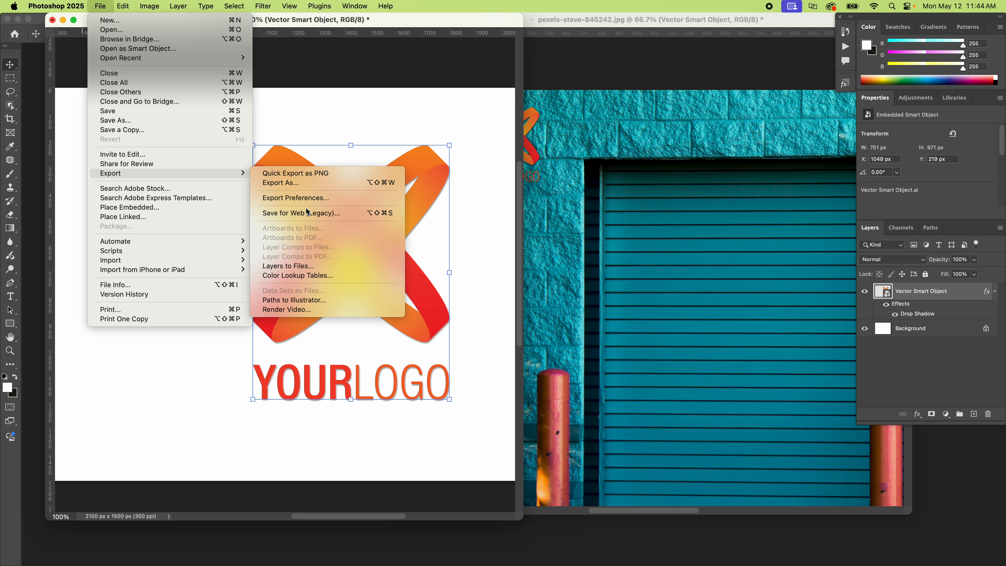
pyautogui.click(329, 213)
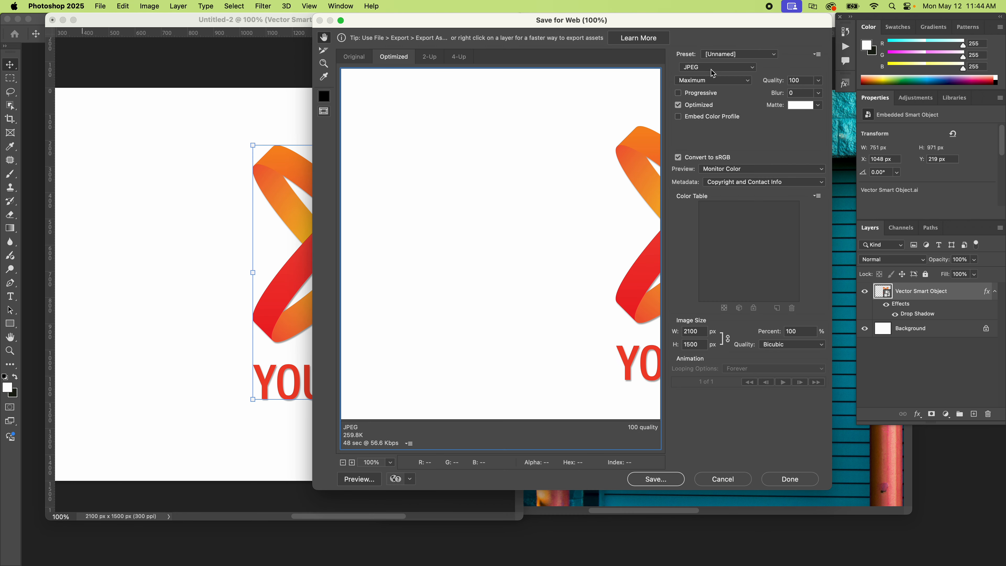
pyautogui.click(712, 73)
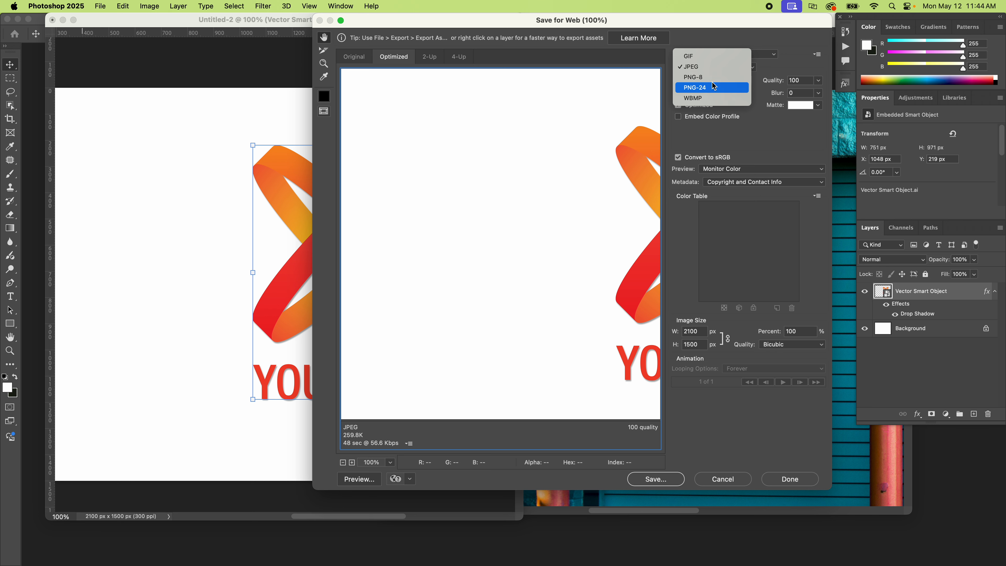
pyautogui.click(484, 136)
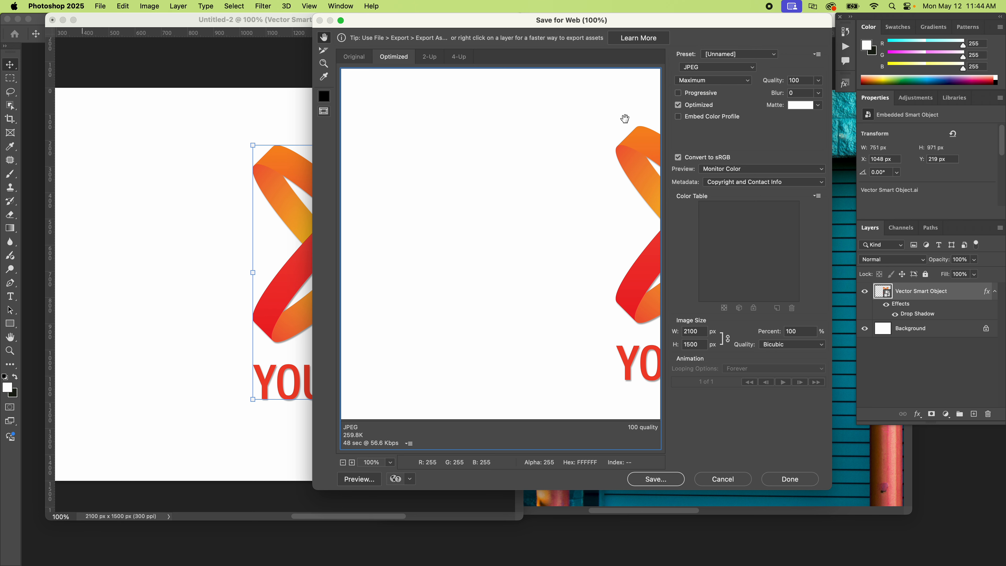
pyautogui.moveTo(616, 121); pyautogui.dragTo(390, 156)
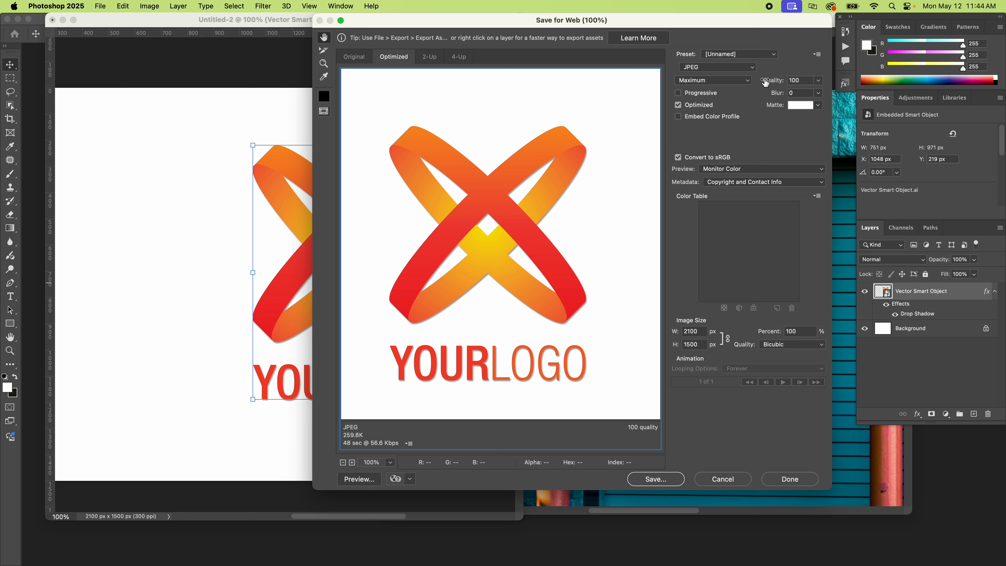
pyautogui.moveTo(582, 248); pyautogui.dragTo(592, 243)
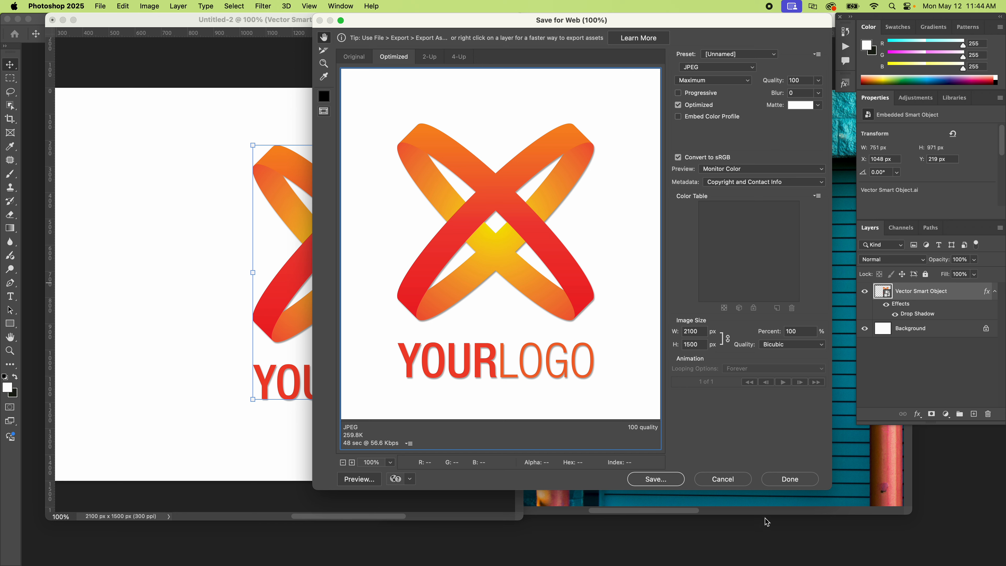
pyautogui.click(735, 481)
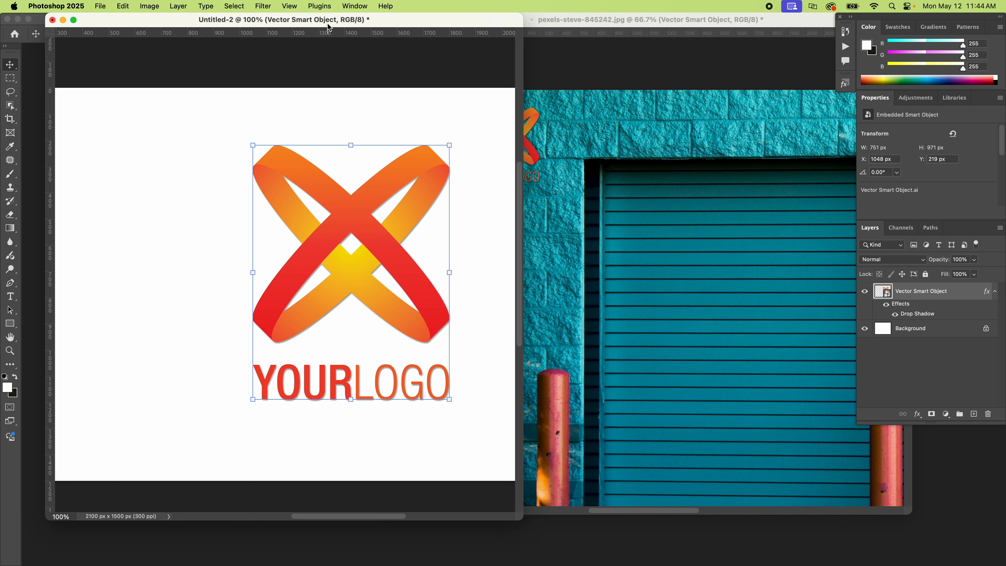
# Hide the white Background layer in Untitled-2 and select the Vector Smart Object layer
pyautogui.hscroll(3, 261, 180)
pyautogui.hscroll(5, 260, 180)
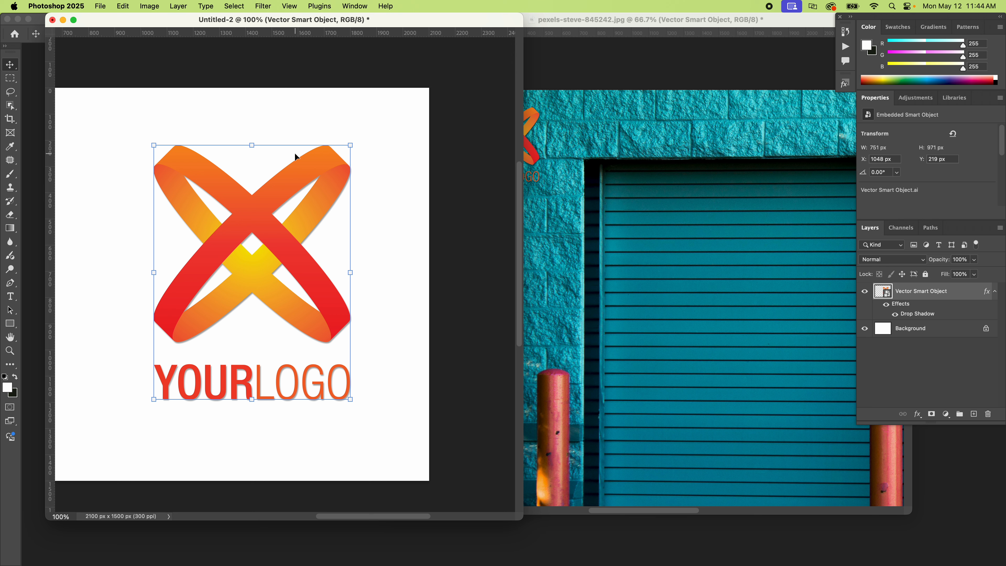
pyautogui.click(905, 329)
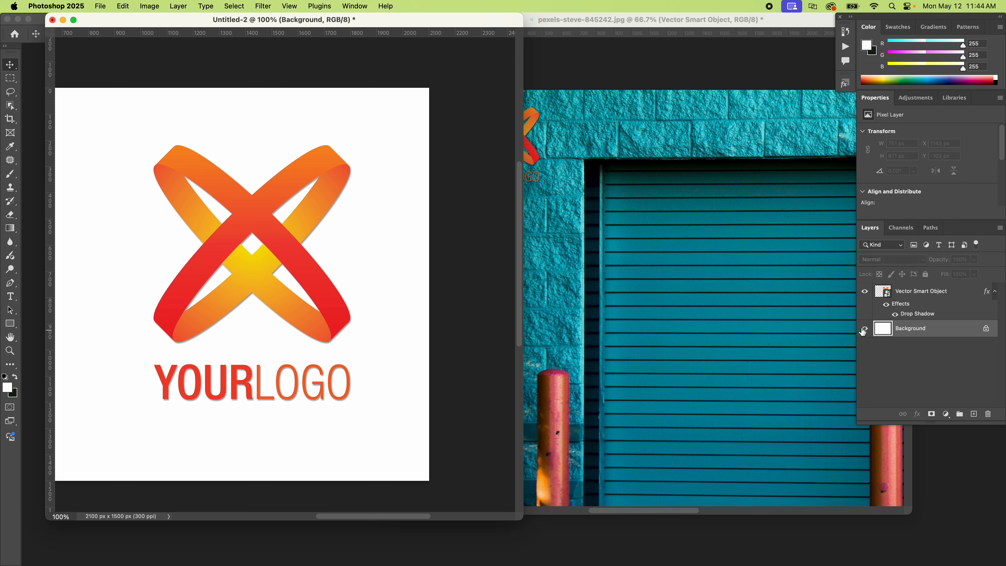
pyautogui.click(864, 328)
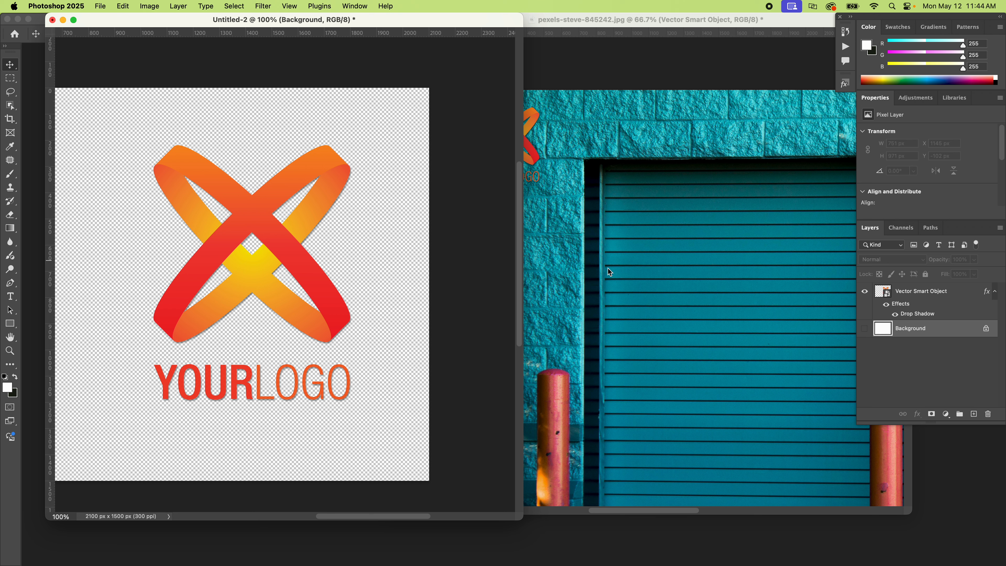
pyautogui.click(893, 295)
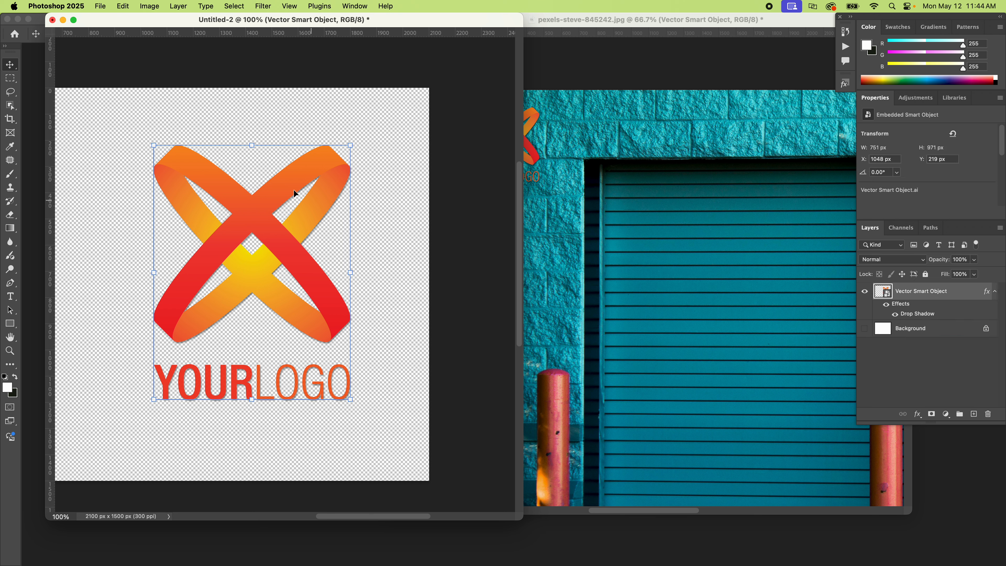
# Preview the logo as PNG-24 in Save for Web (Legacy), turning Transparency off and on, and close it without saving
pyautogui.click(107, 7)
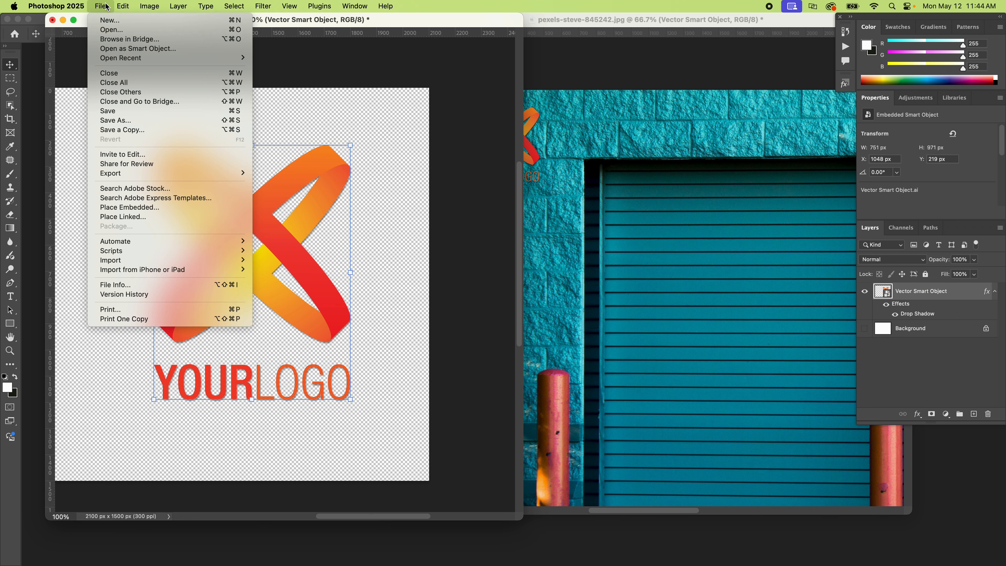
pyautogui.moveTo(169, 173)
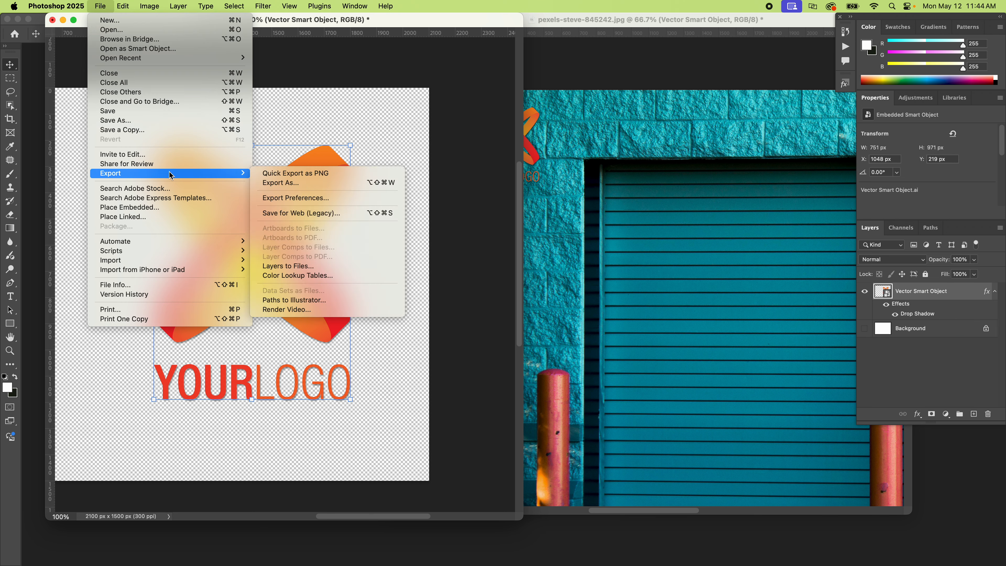
pyautogui.click(341, 214)
pyautogui.click(700, 69)
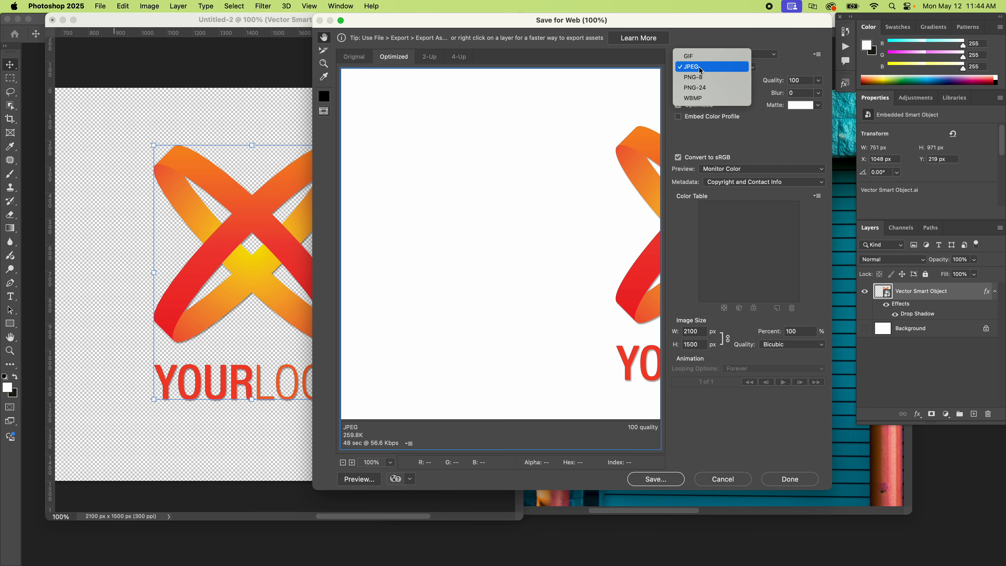
pyautogui.click(706, 89)
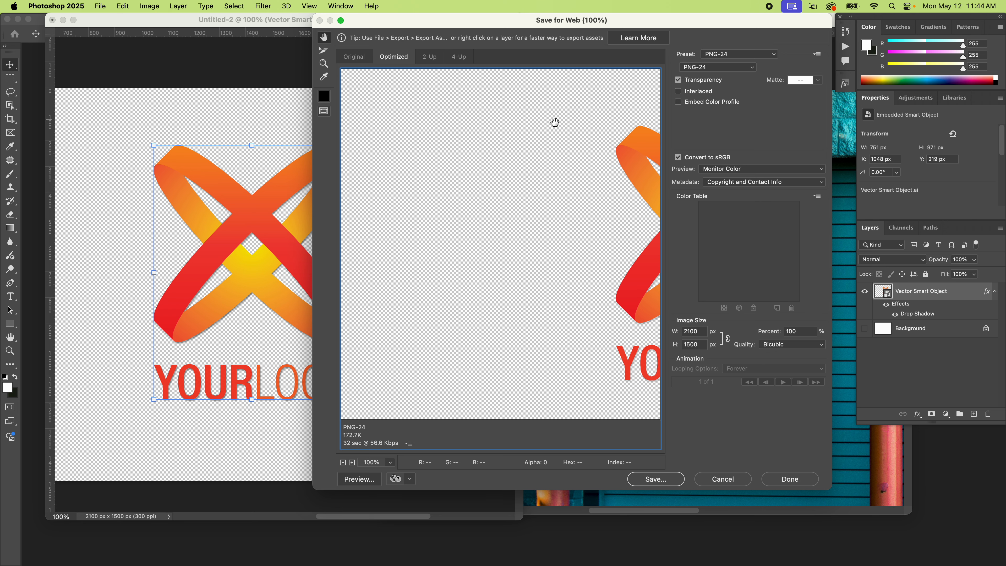
pyautogui.click(709, 81)
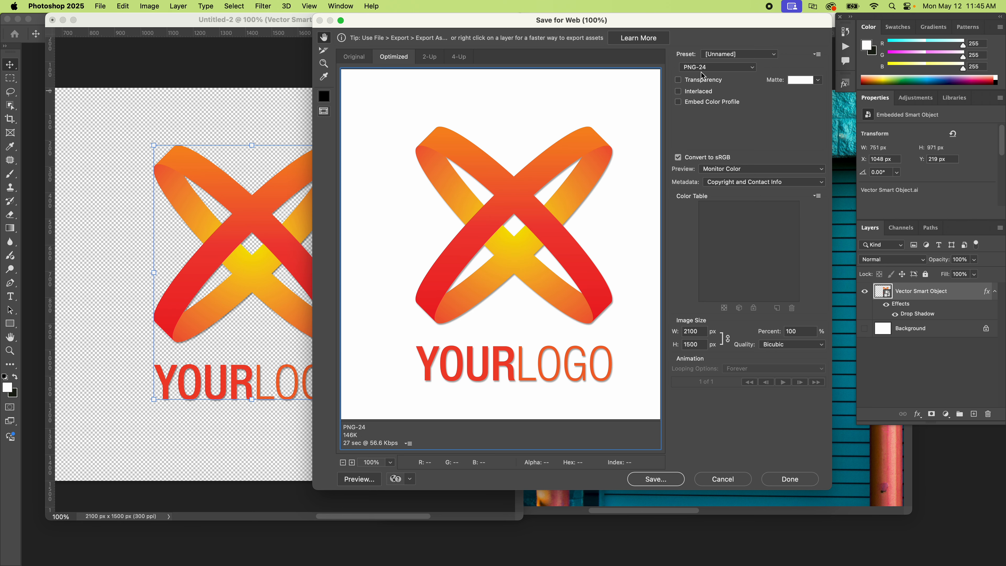
pyautogui.click(712, 80)
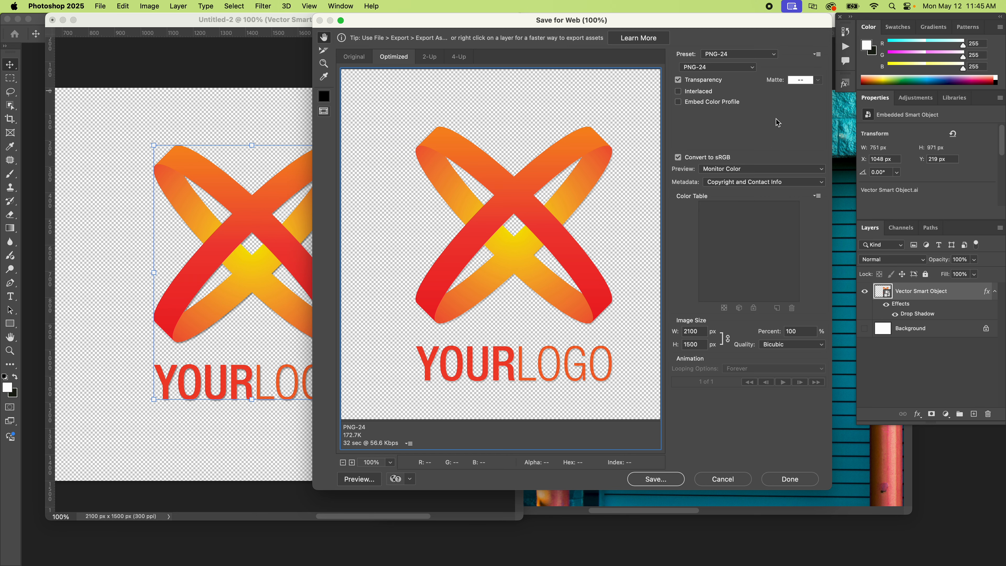
pyautogui.moveTo(607, 369); pyautogui.dragTo(584, 350)
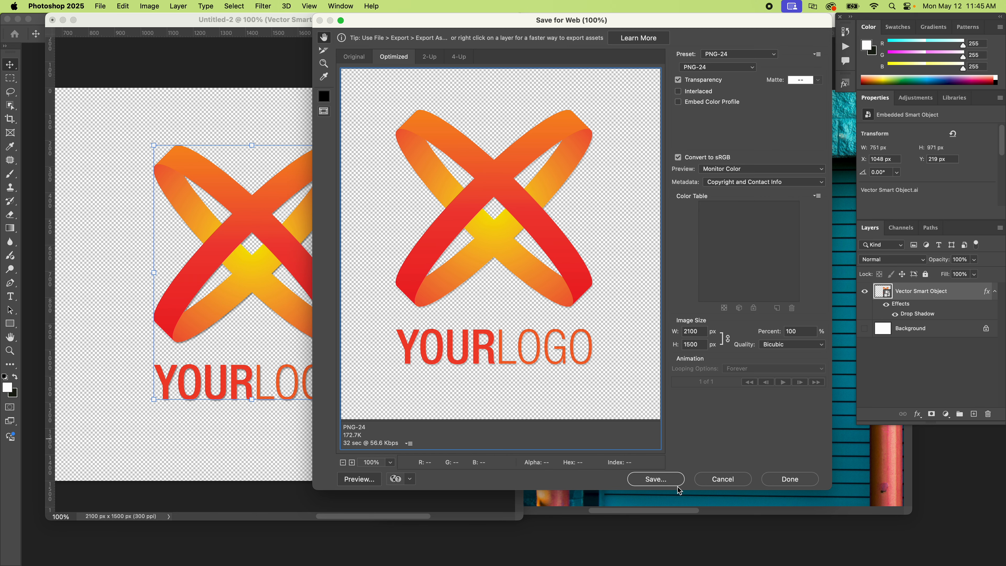
pyautogui.click(724, 481)
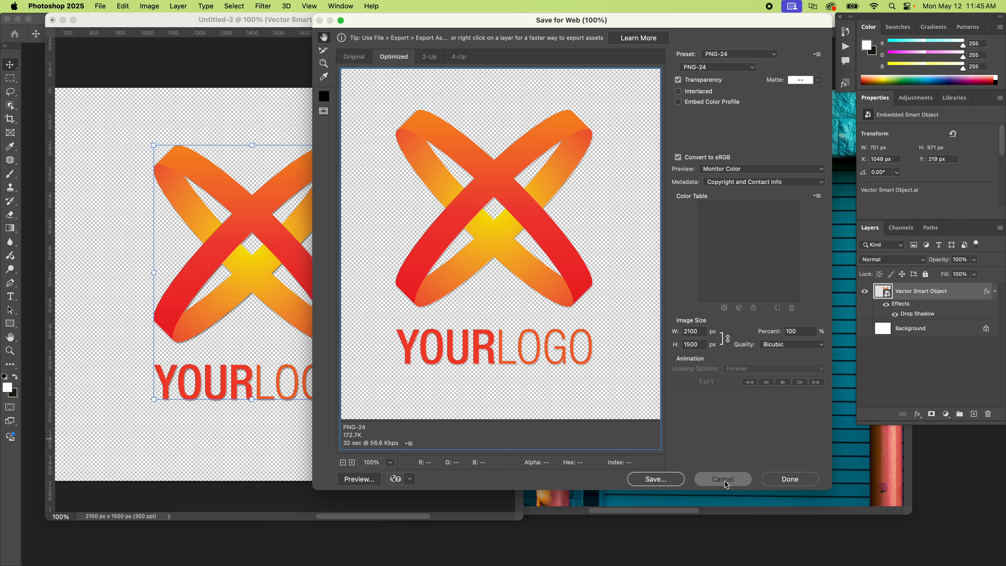
# Flatten the Untitled-2 image, discarding the hidden layers
pyautogui.hscroll(-3, 258, 116)
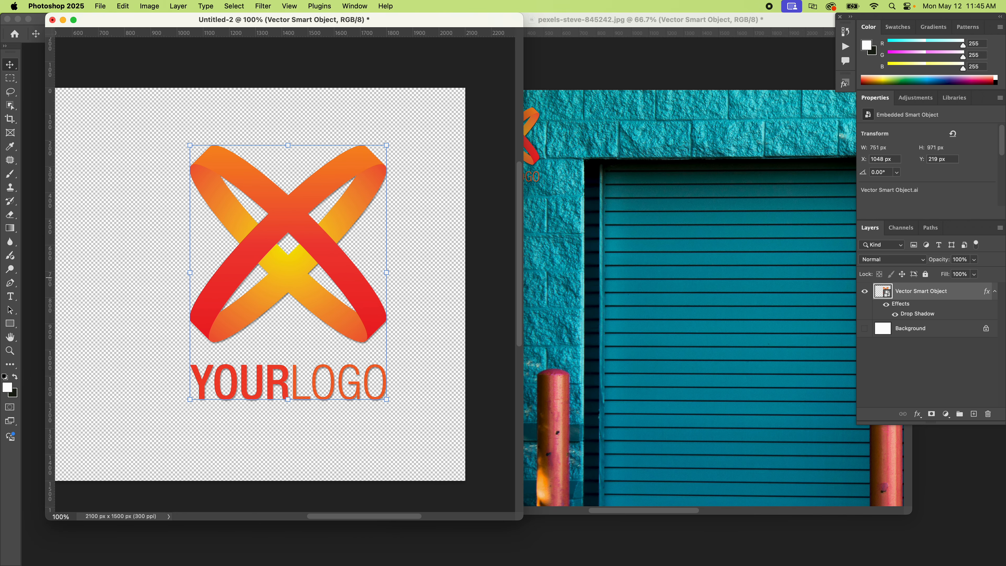
pyautogui.click(999, 228)
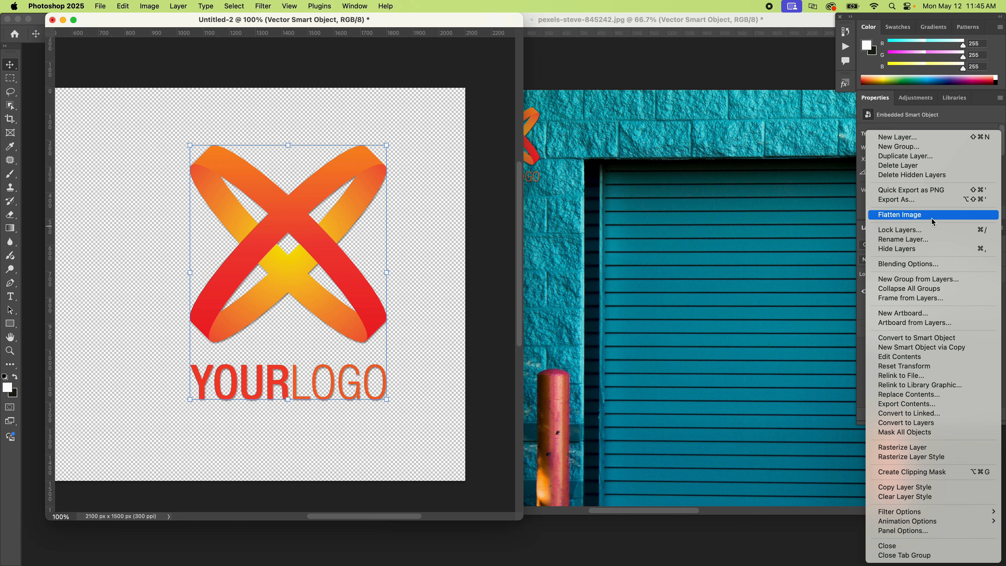
pyautogui.click(917, 216)
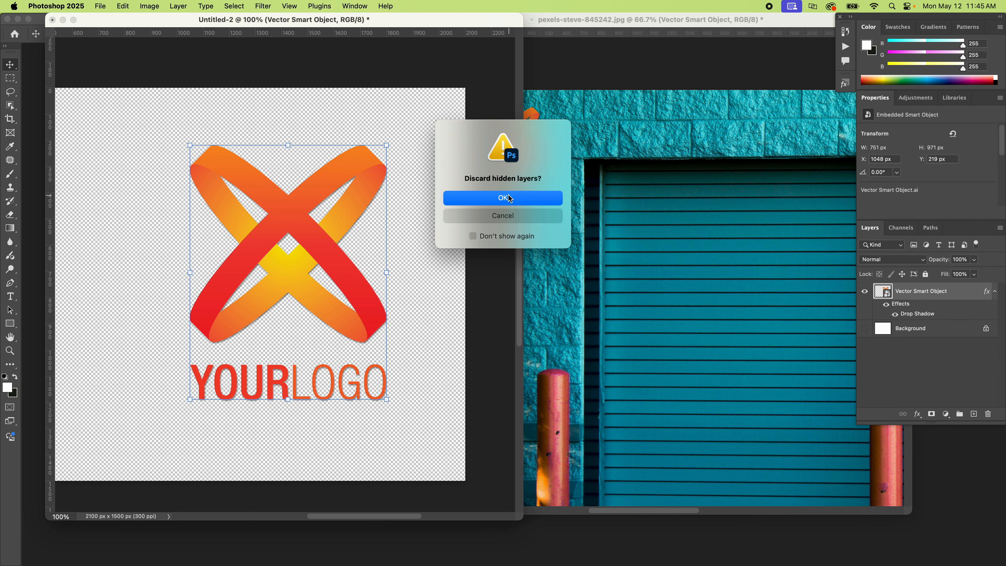
pyautogui.click(510, 199)
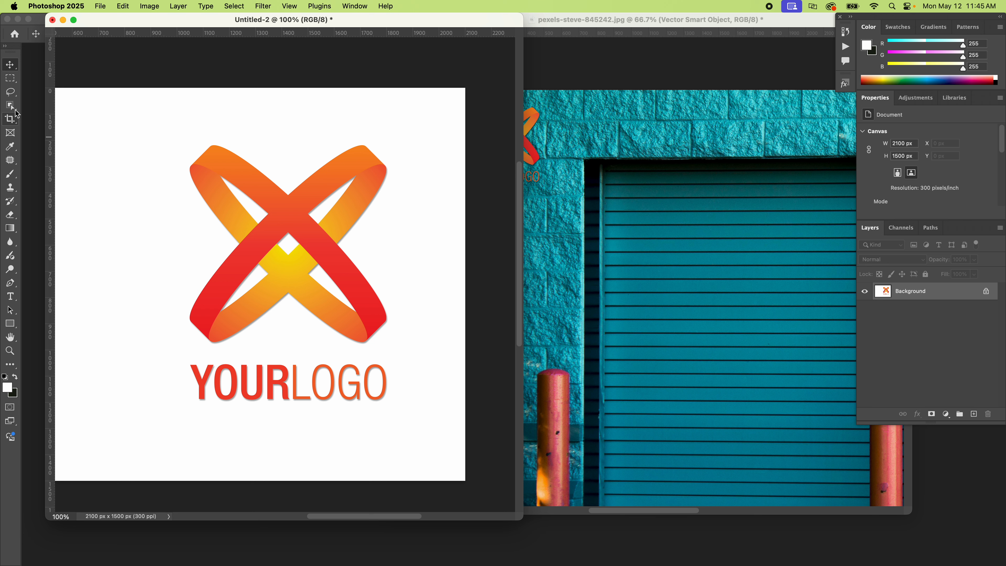
# Select the whole logo, symbol and YOURLOGO text, on the flattened image with the Object Selection Tool
pyautogui.click(11, 105)
pyautogui.rightClick(10, 109)
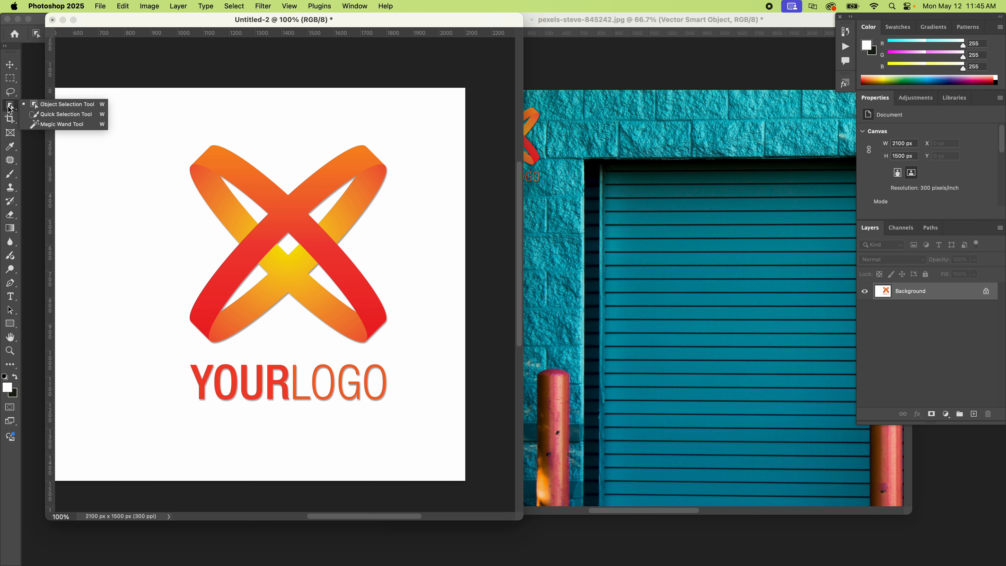
pyautogui.click(63, 105)
pyautogui.moveTo(149, 122); pyautogui.dragTo(406, 428)
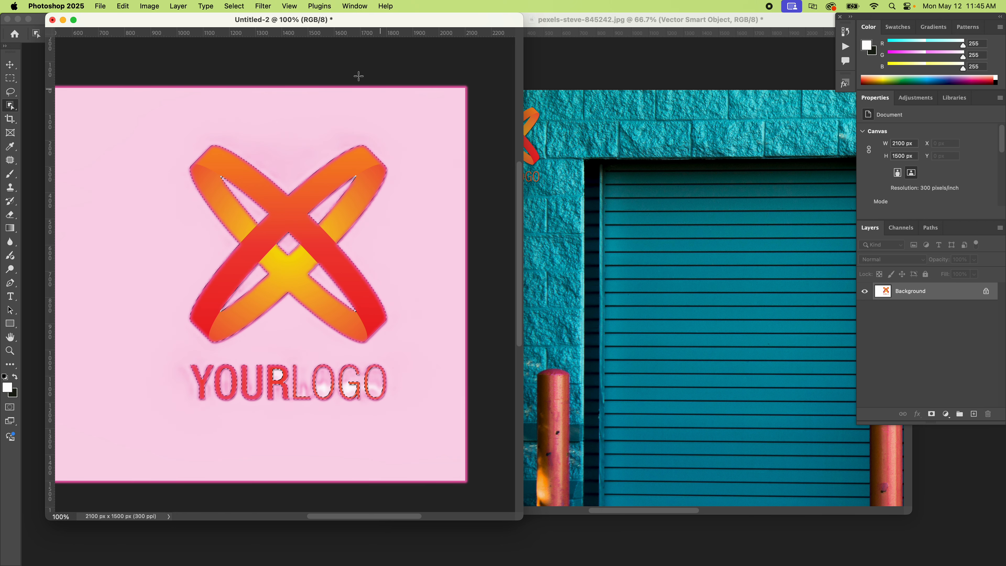
# Copy the selected logo to its own layer with Layer Via Copy and delete the flattened Background layer
pyautogui.click(178, 6)
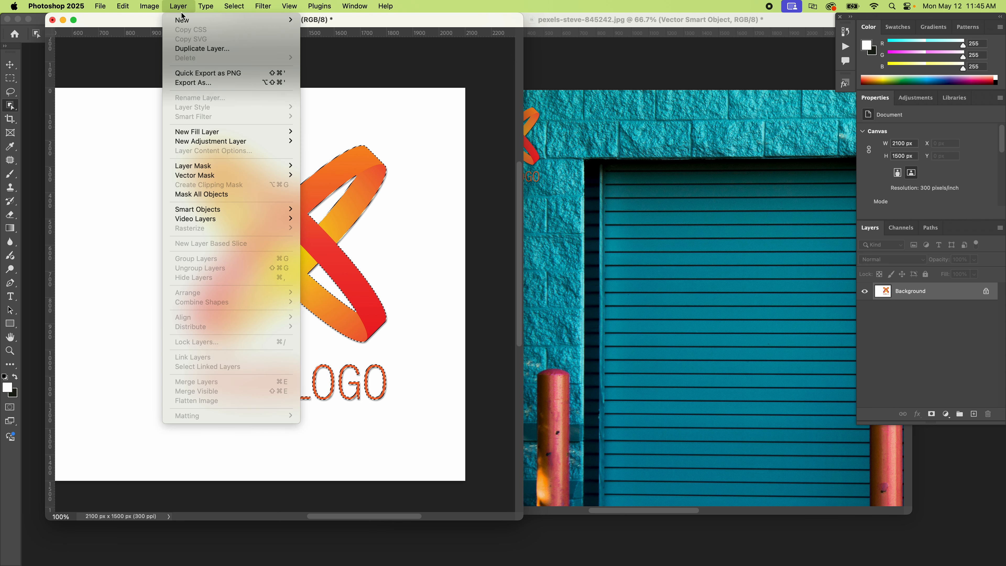
pyautogui.moveTo(190, 20)
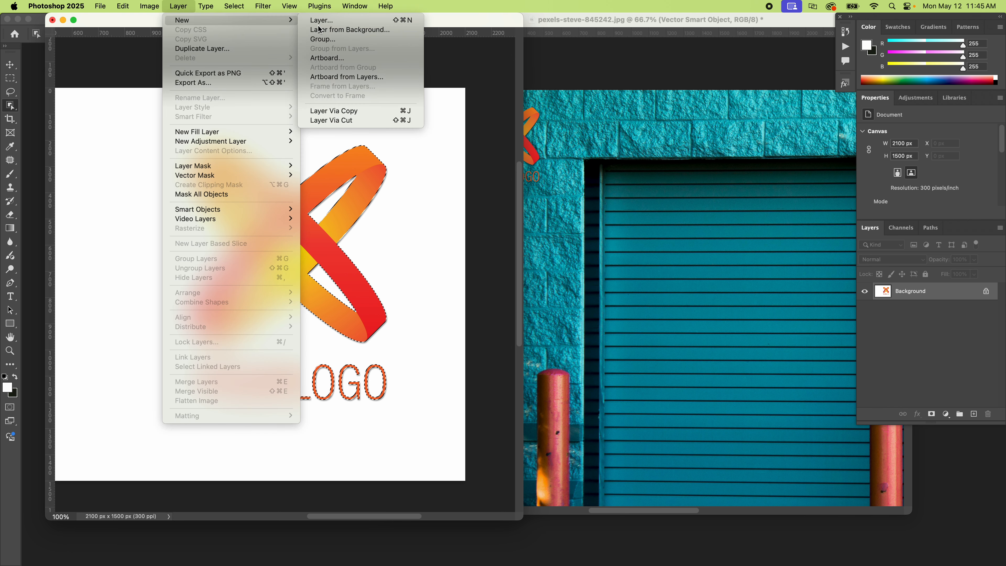
pyautogui.click(375, 111)
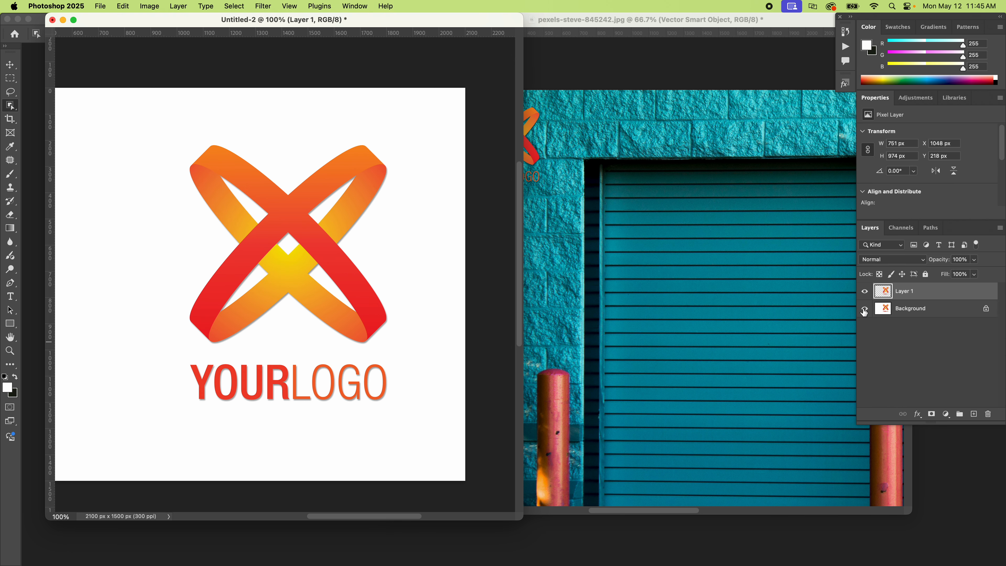
pyautogui.click(864, 309)
pyautogui.moveTo(920, 313); pyautogui.dragTo(987, 414)
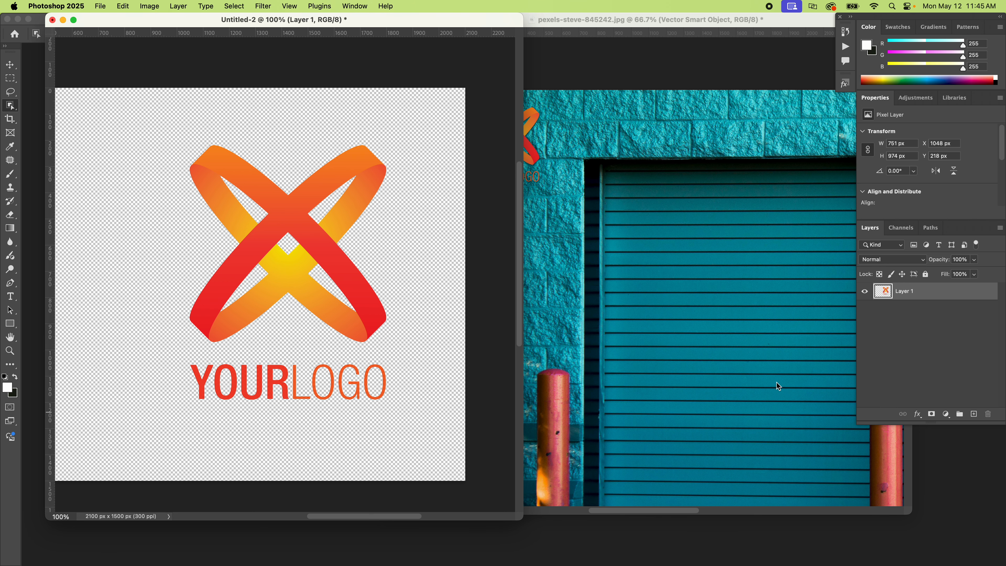
# Add a Drop Shadow effect to the cut-out logo on Layer 1 and activate the Move Tool
pyautogui.click(918, 415)
pyautogui.click(932, 541)
pyautogui.click(428, 180)
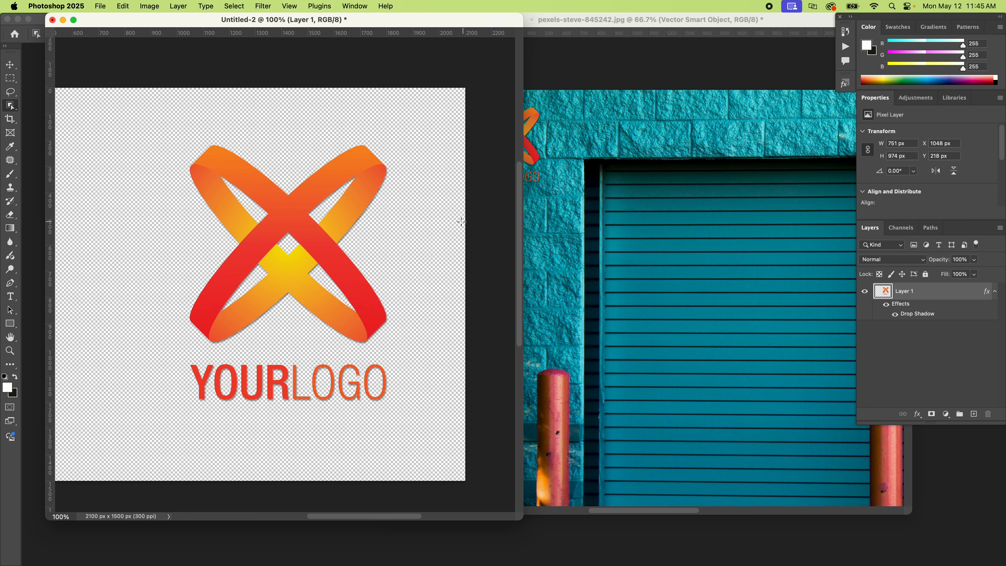
pyautogui.press('v')
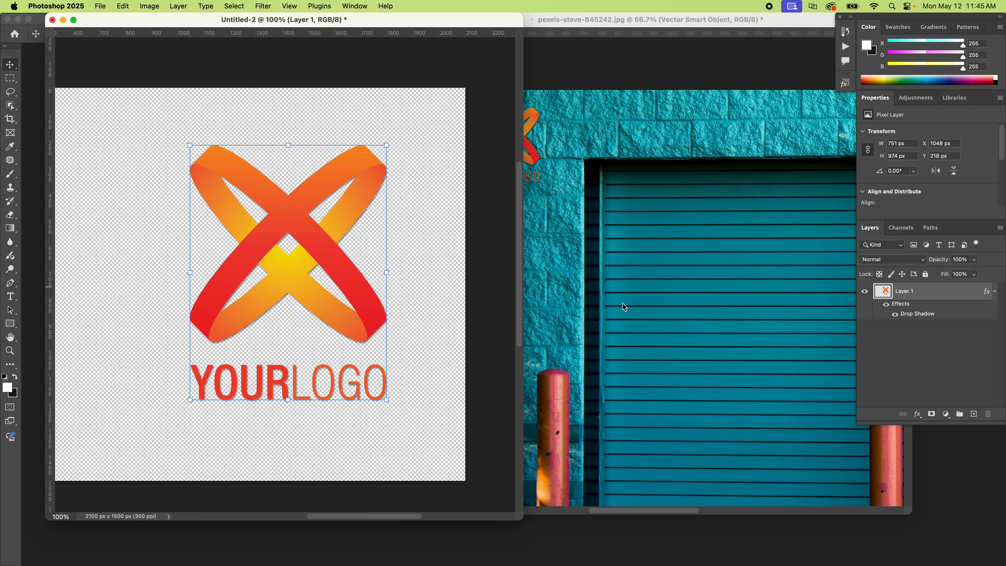
# Select the orange, red and yellow areas of the X symbol on Layer 1 with the Magic Wand Tool, adding each to the selection
pyautogui.click(11, 106)
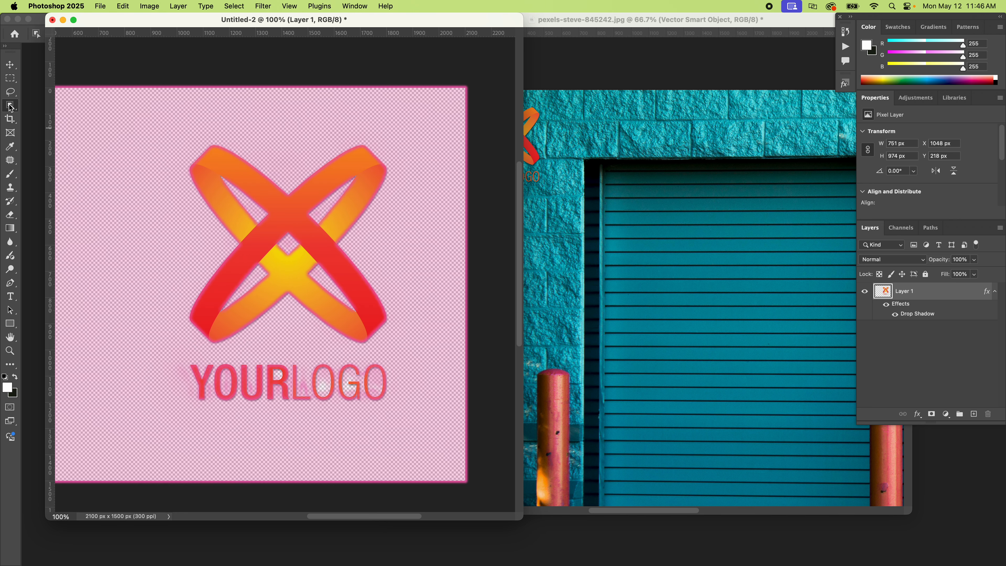
pyautogui.rightClick(11, 106)
pyautogui.click(60, 125)
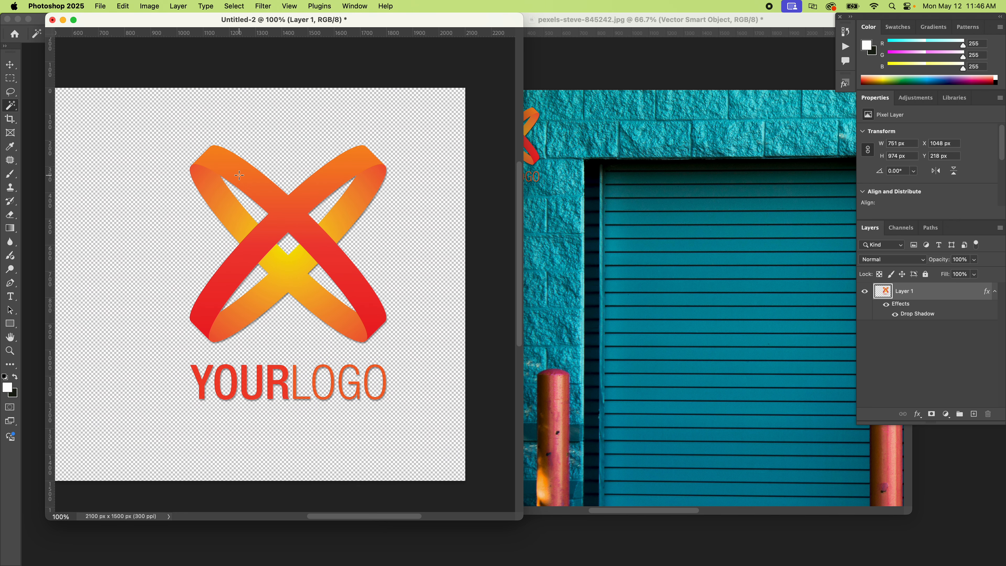
pyautogui.click(258, 185)
pyautogui.keyDown('shift'); pyautogui.click(294, 272); pyautogui.keyUp('shift')
pyautogui.keyDown('shift'); pyautogui.click(328, 232); pyautogui.keyUp('shift')
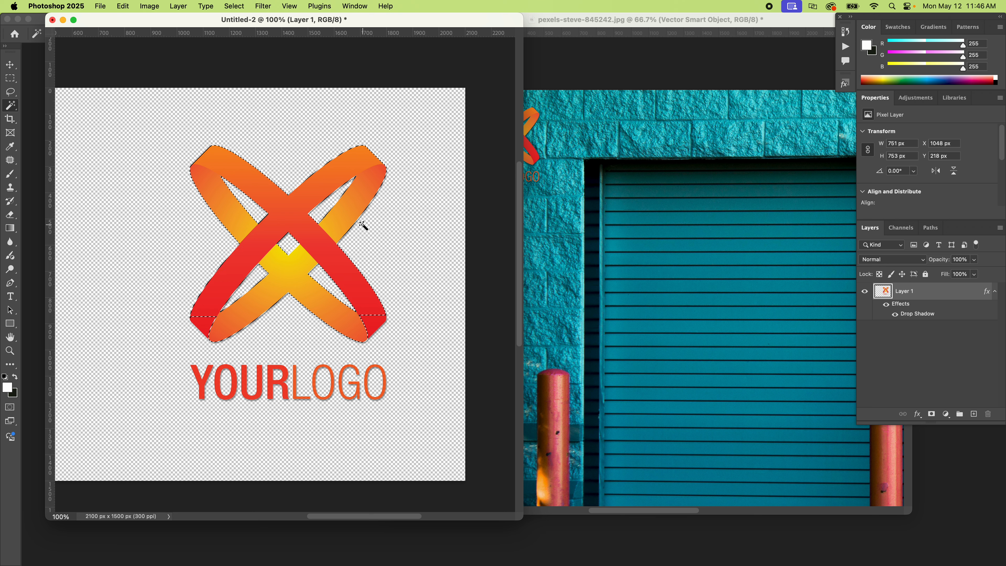